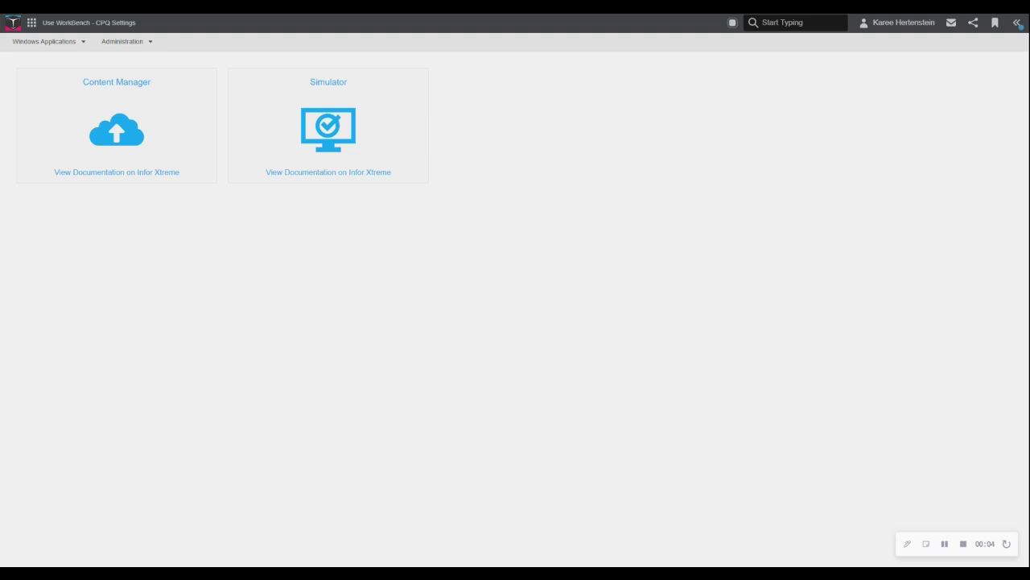
# Step: Start an interactive Simulator configuration of the StreetSign ruleset in the Part namespace
pyautogui.click(347, 131)
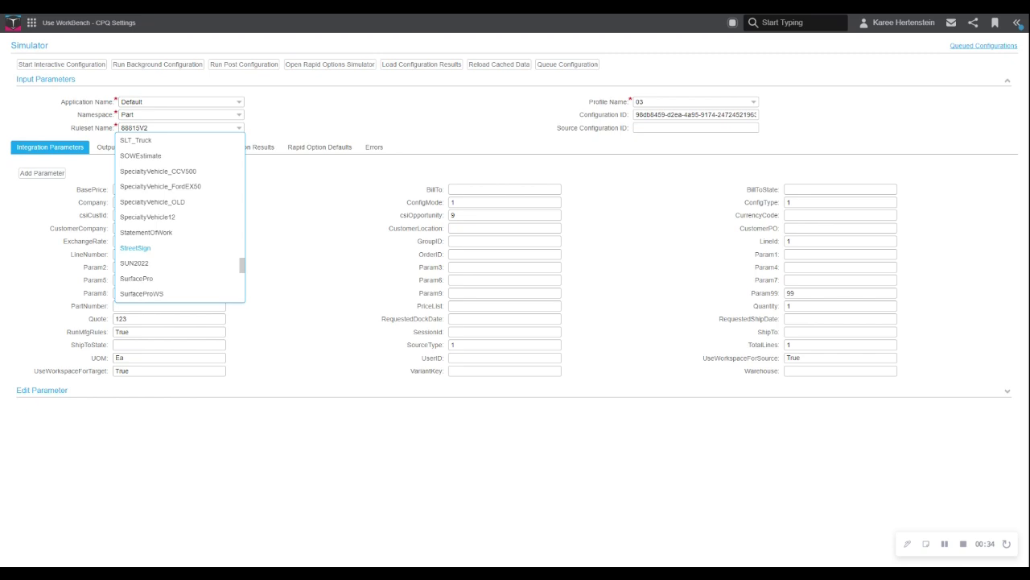
pyautogui.click(165, 252)
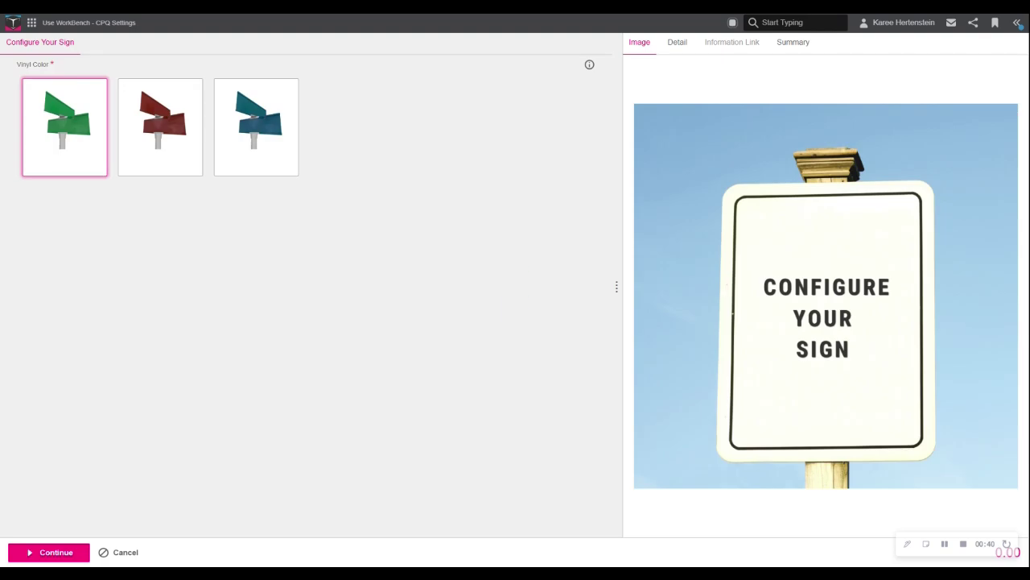
# Step: Choose green vinyl, the Semi-Custom package, and a 6-Foot 3" Round Smooth Aluminum post
pyautogui.click(65, 126)
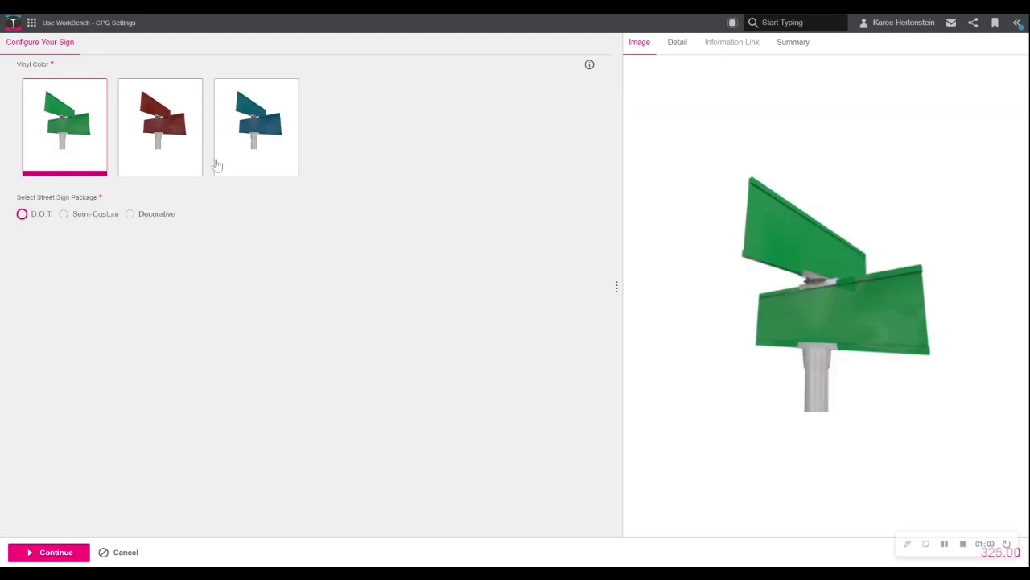
pyautogui.click(63, 219)
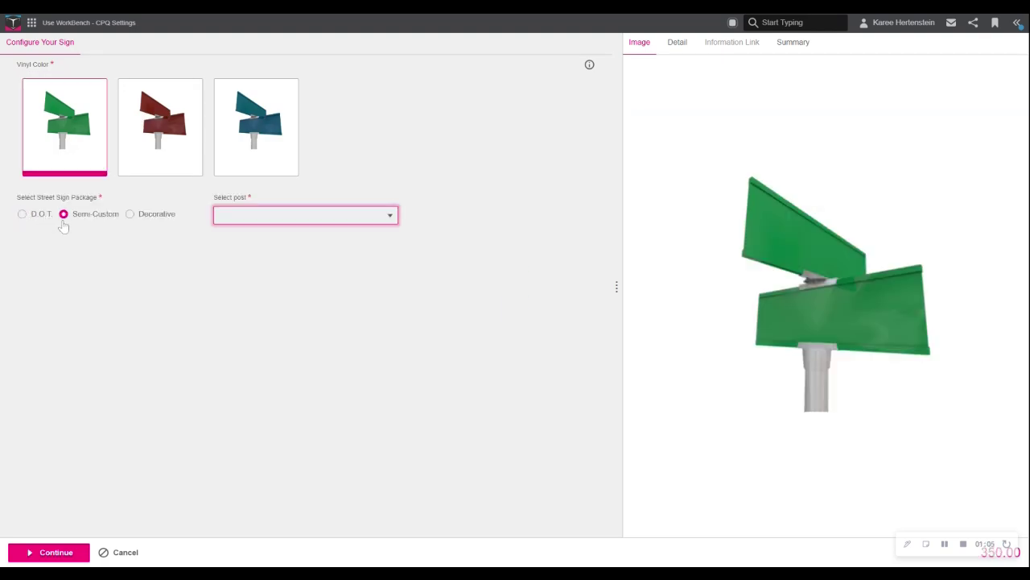
pyautogui.click(298, 227)
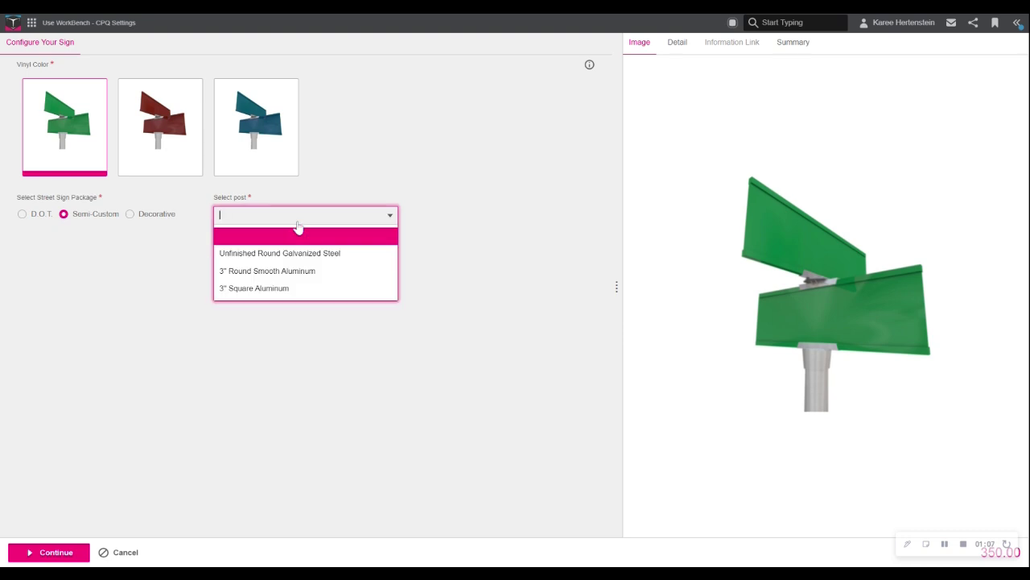
pyautogui.click(290, 271)
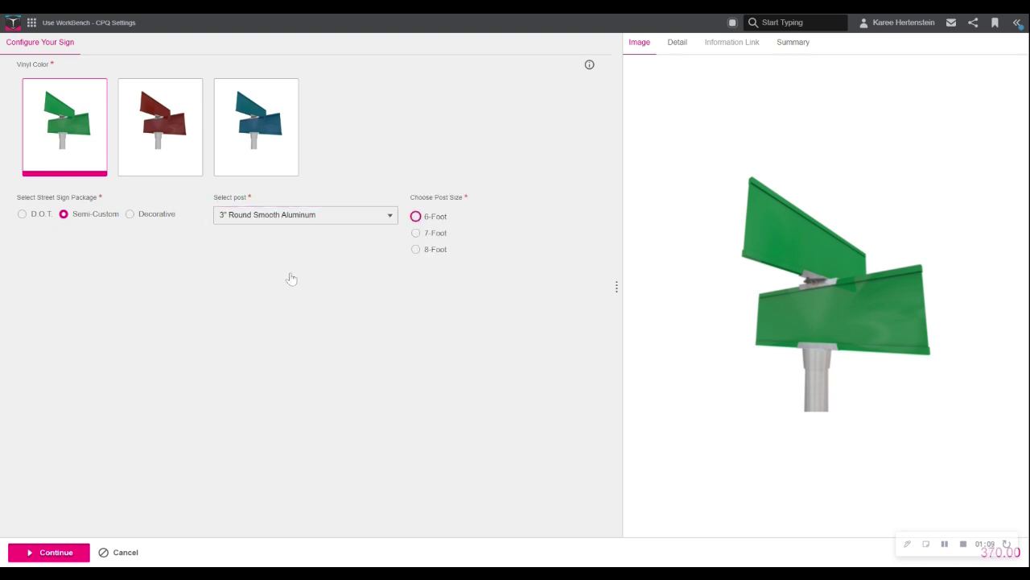
pyautogui.click(415, 223)
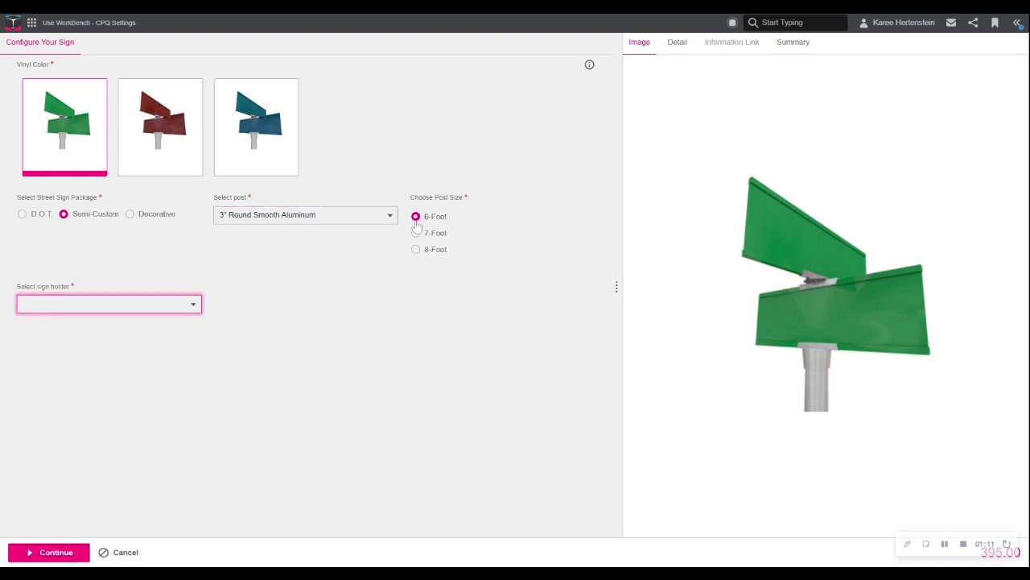
# Step: Use a Scroll holder in Sorrento style, a Pyramid finial and a Small Americana base
pyautogui.click(127, 306)
pyautogui.click(78, 348)
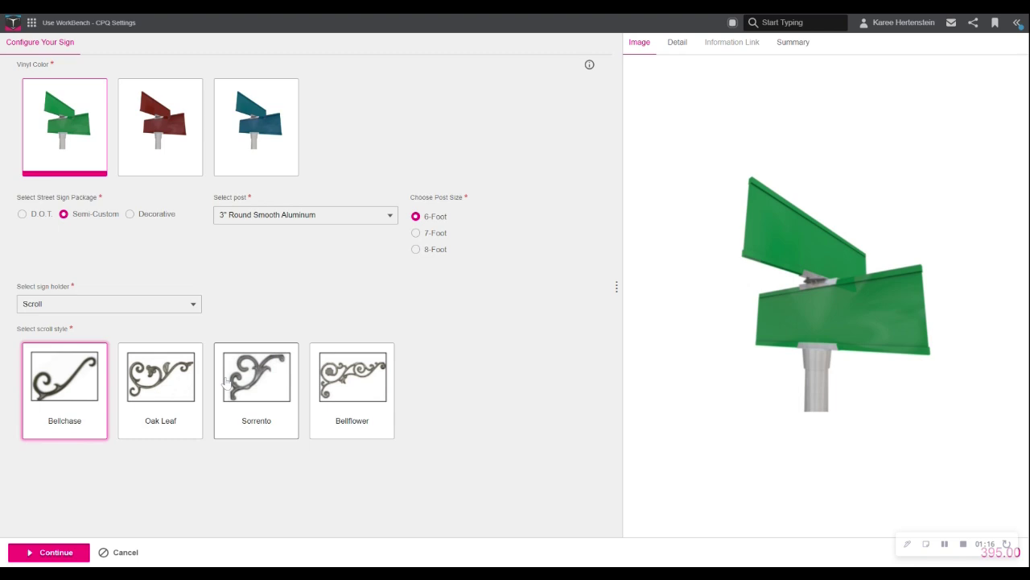
pyautogui.click(161, 389)
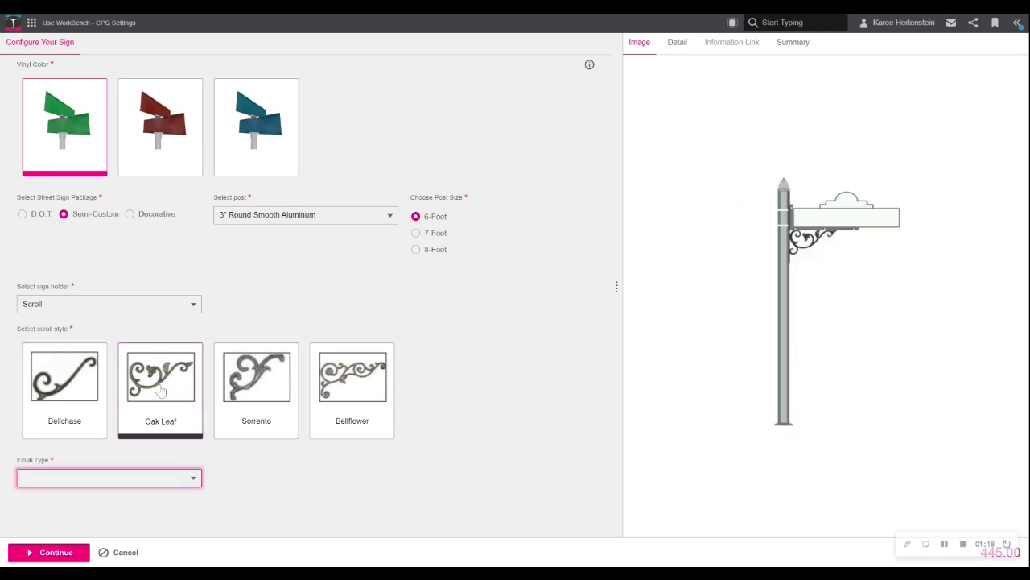
pyautogui.click(286, 370)
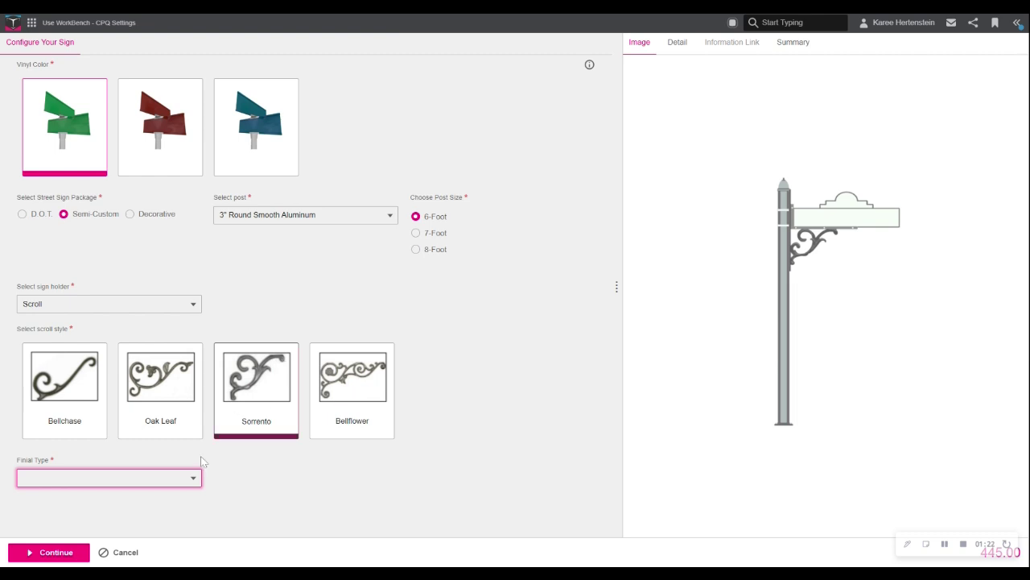
pyautogui.click(185, 478)
pyautogui.click(105, 406)
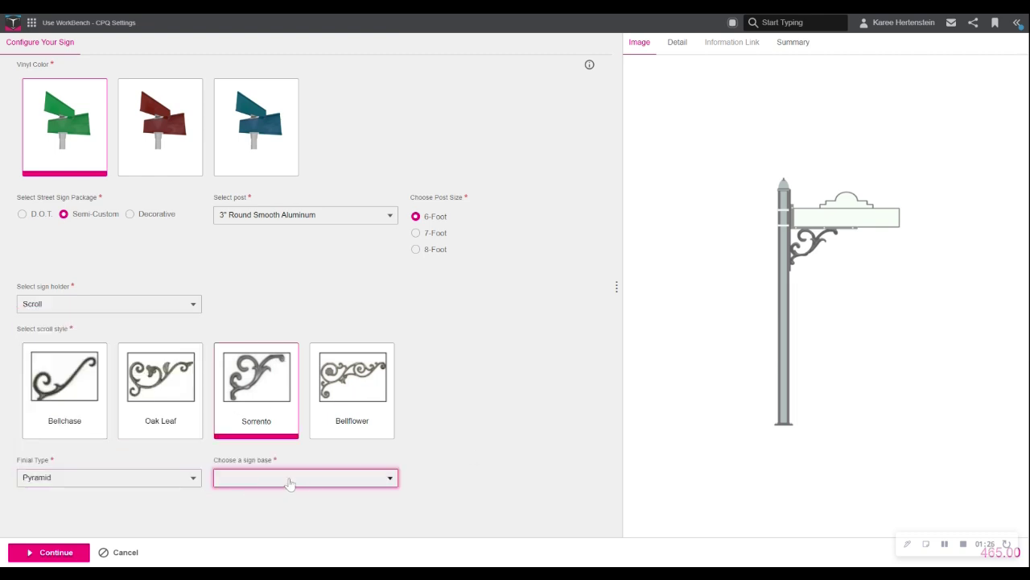
pyautogui.click(289, 479)
pyautogui.click(275, 421)
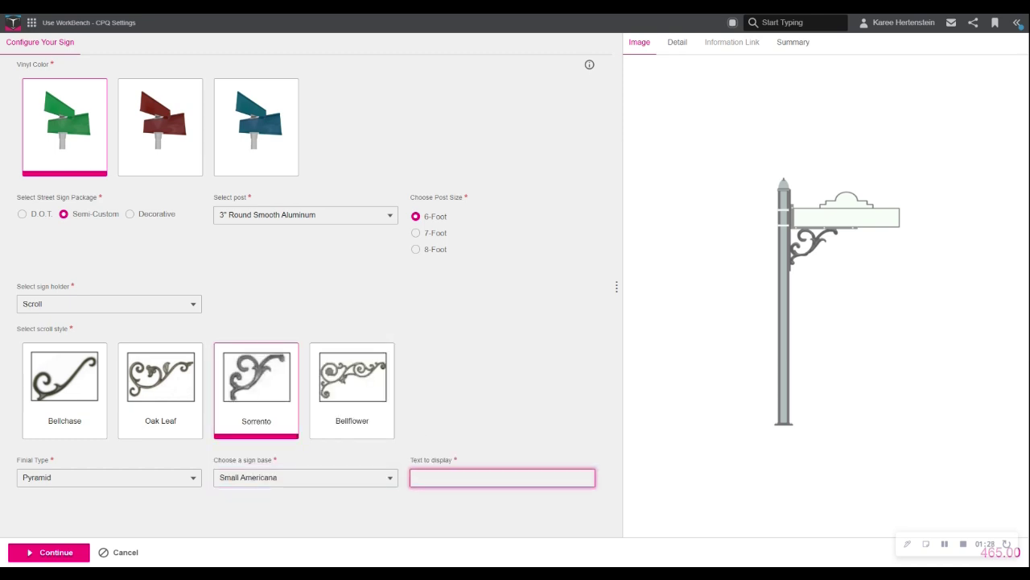
# Step: Enter 'Mohawk Dr.' as the sign text, add Vandal Guard hardware, and finish at 467.00
pyautogui.write('Mohawk Dr.')
pyautogui.click(90, 499)
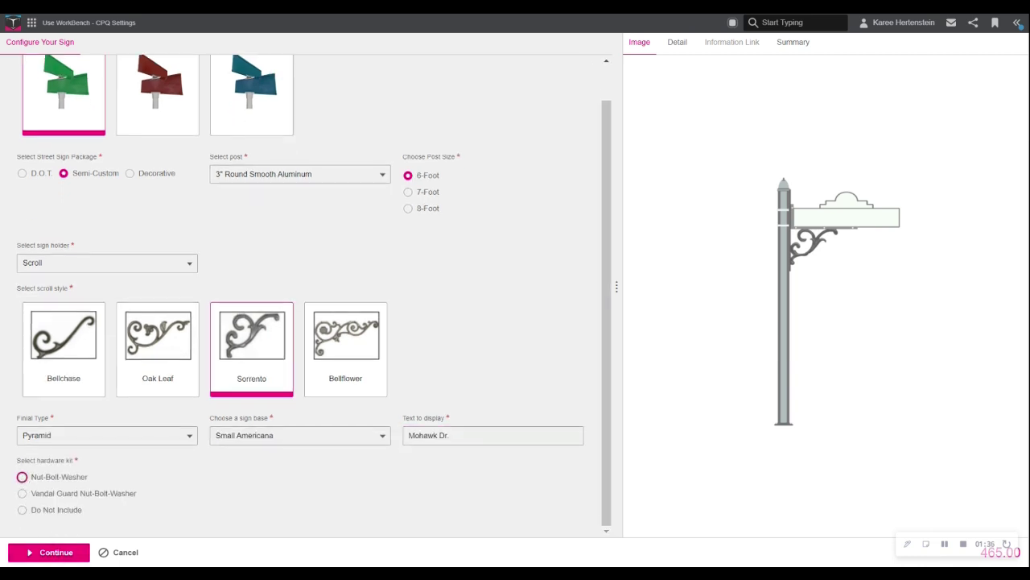
pyautogui.click(22, 493)
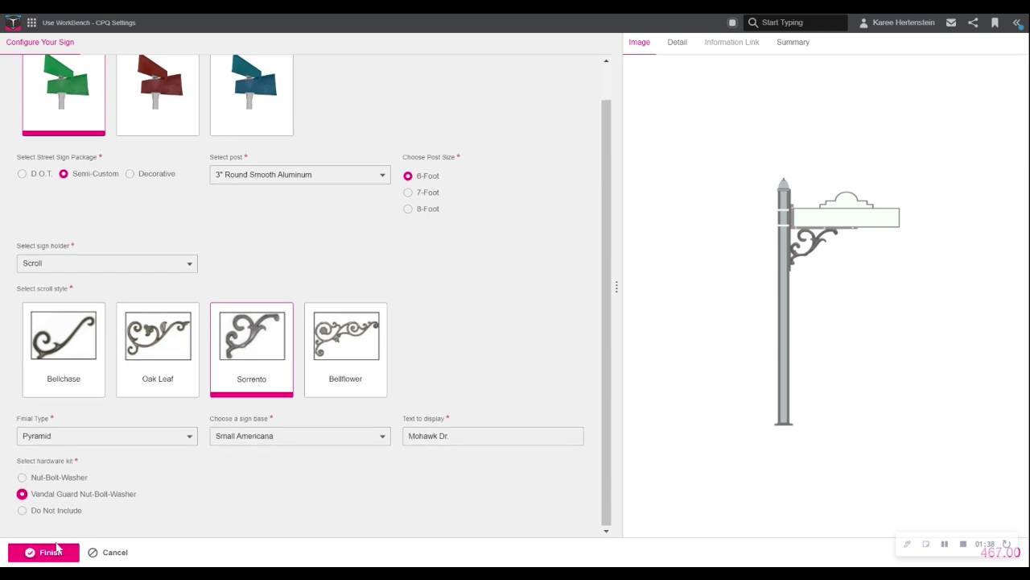
pyautogui.click(50, 553)
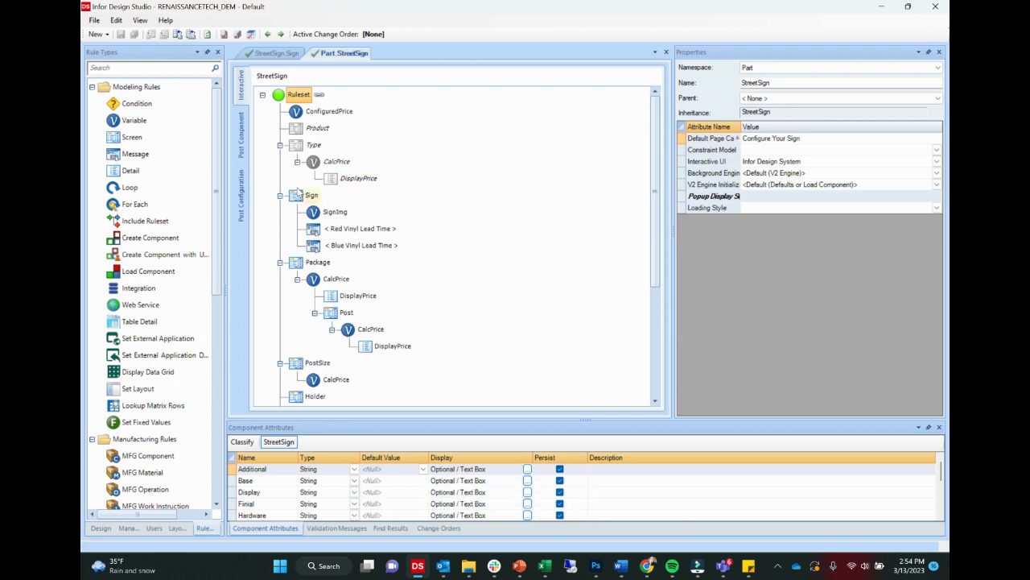
# Step: Check the sign in Chrome, then select the Package screen rule in Design Studio
pyautogui.moveTo(652, 563)
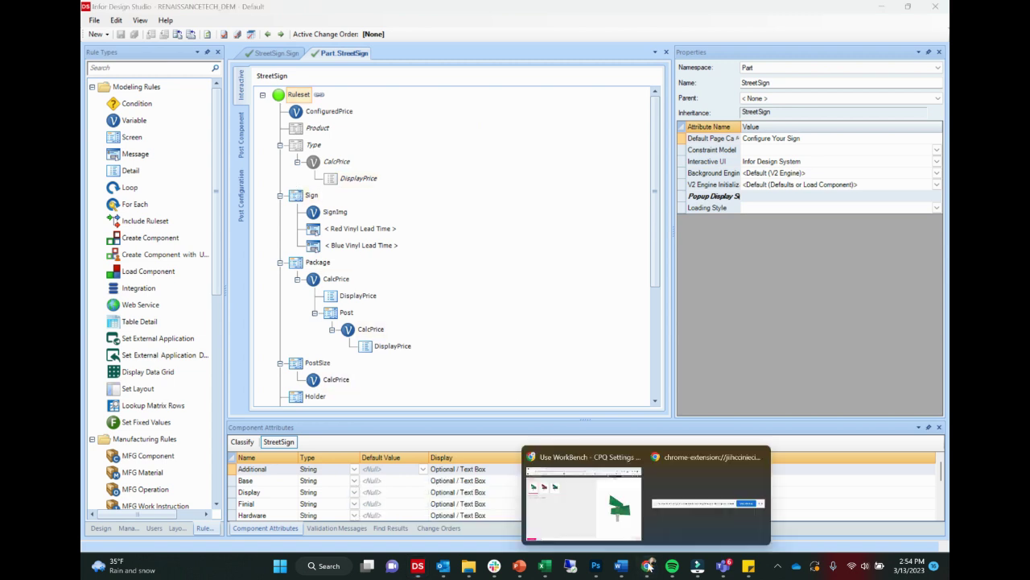
pyautogui.click(596, 495)
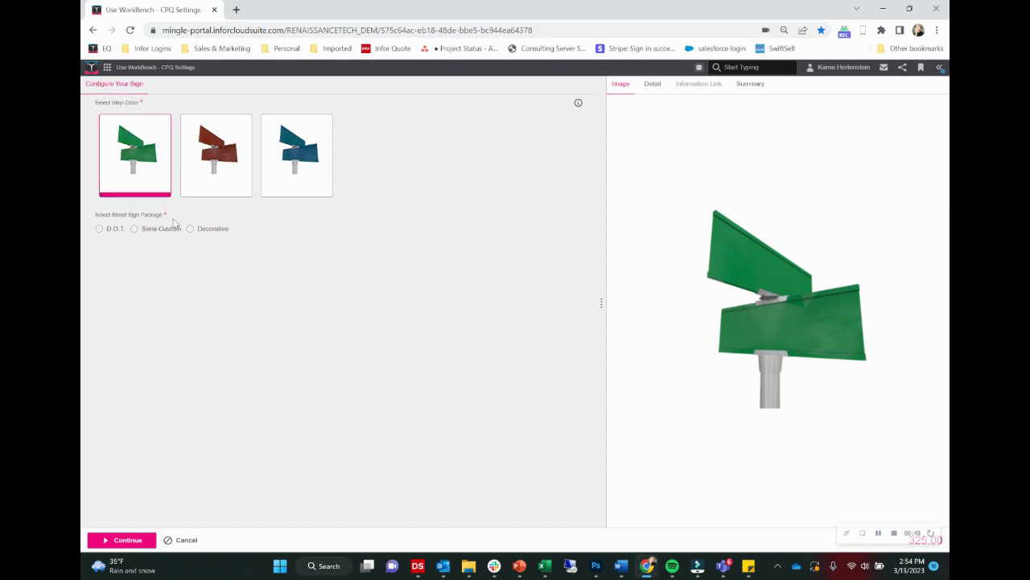
pyautogui.moveTo(418, 559)
pyautogui.click(418, 499)
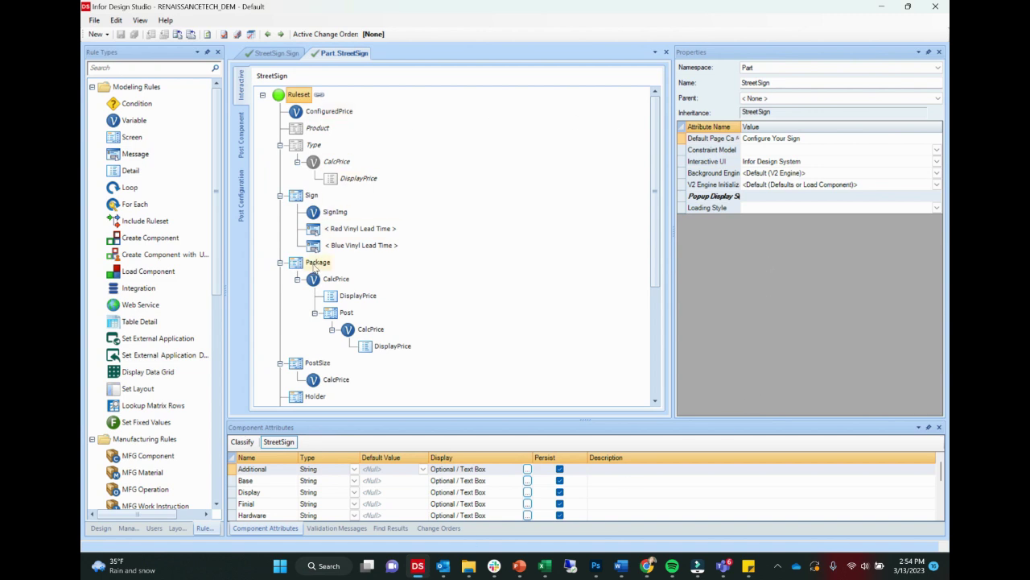
pyautogui.click(315, 267)
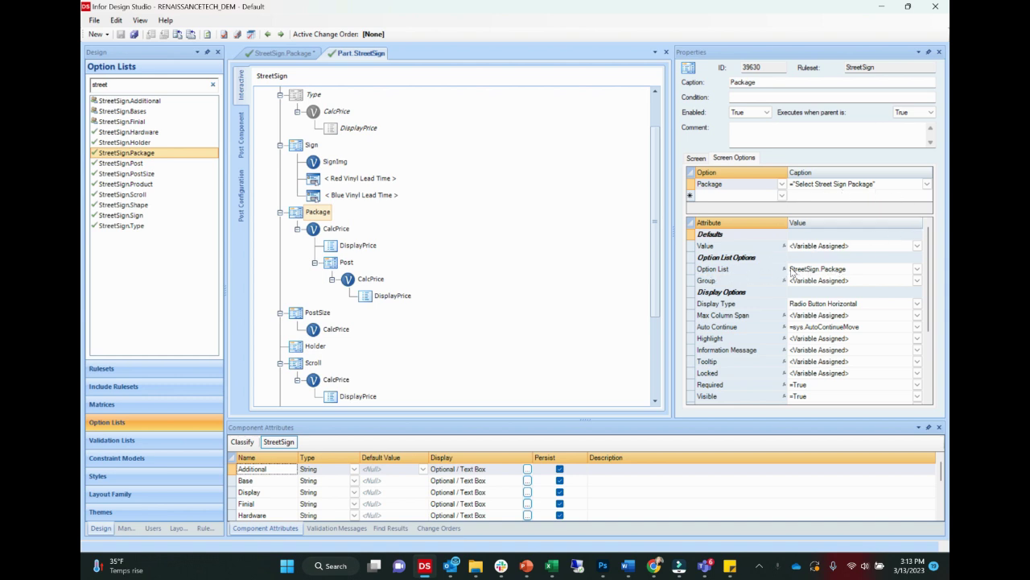
# Step: Open StreetSign.Package and copy Community, HOA and Internal from Excel cells A5:A7
pyautogui.click(275, 55)
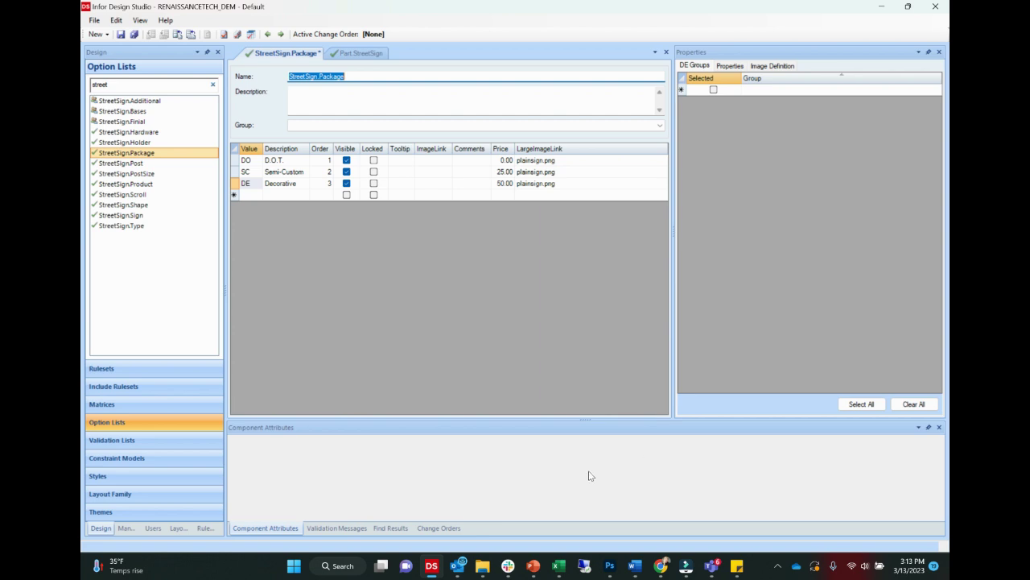
pyautogui.click(558, 566)
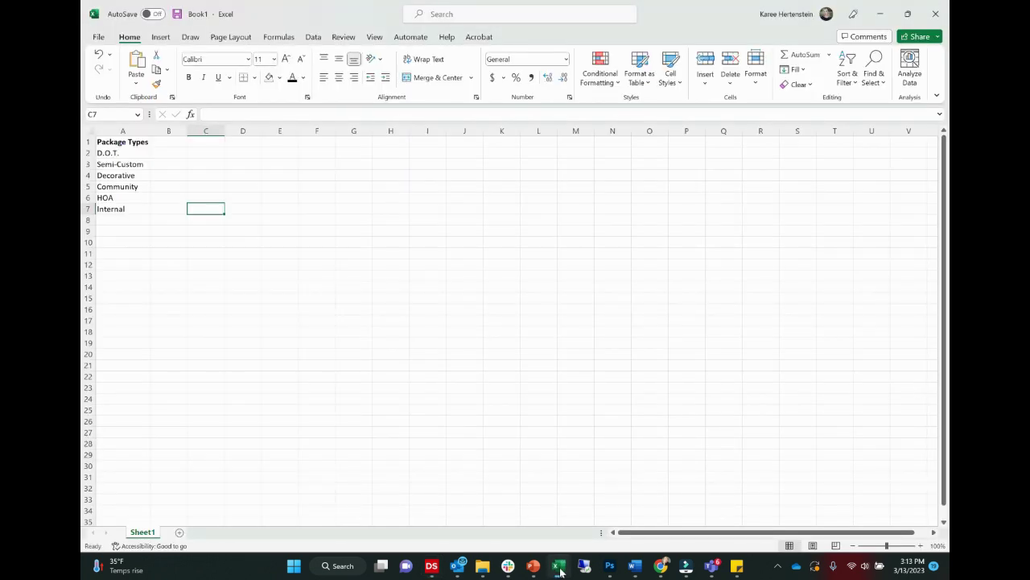
pyautogui.click(113, 188)
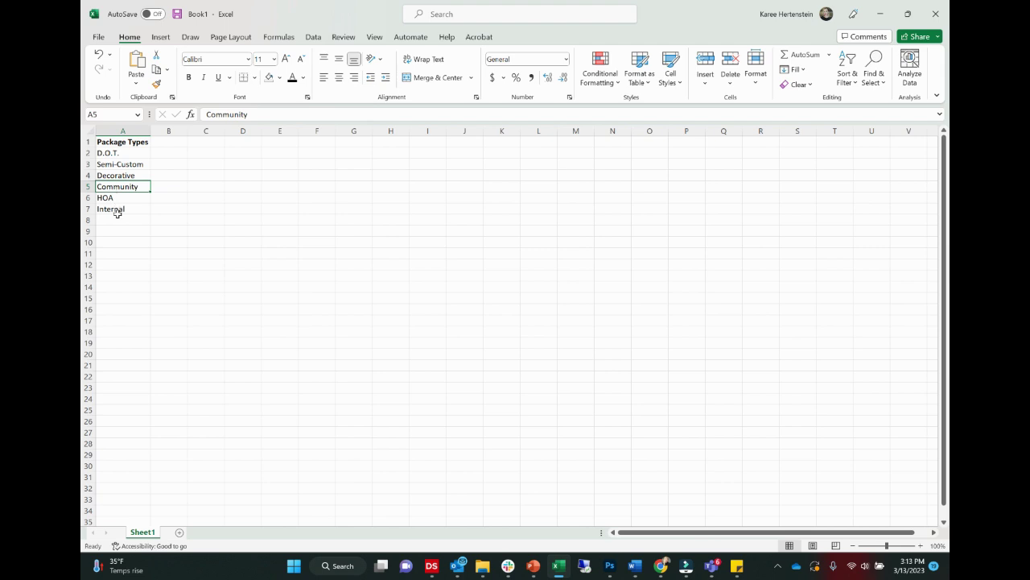
pyautogui.keyDown('shift'); pyautogui.click(118, 211); pyautogui.keyUp('shift')
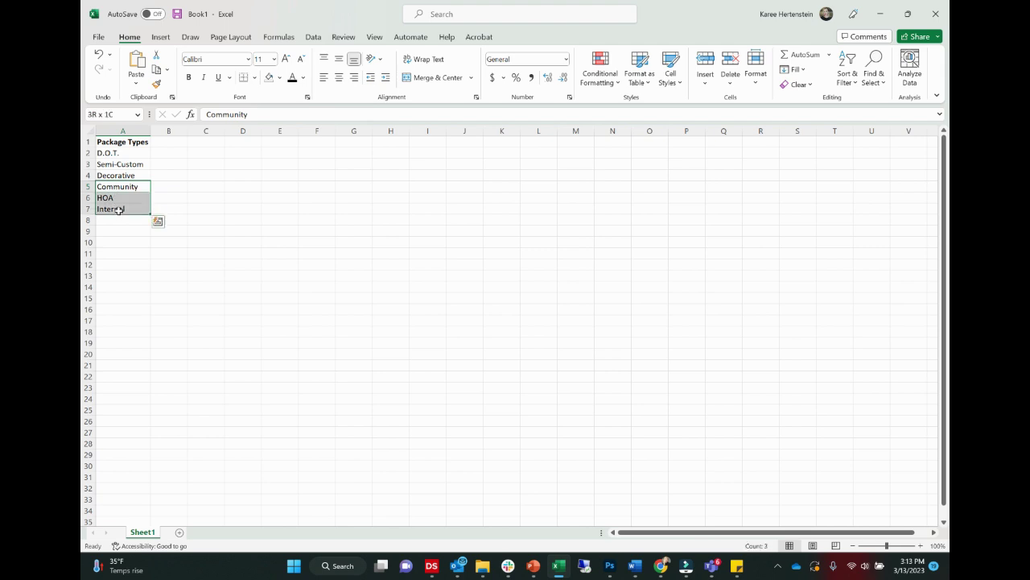
pyautogui.hotkey('ctrl', 'c')
# Step: Paste Community, HOA and Internal as new StreetSign.Package rows with values CO, HO, IN
pyautogui.click(431, 566)
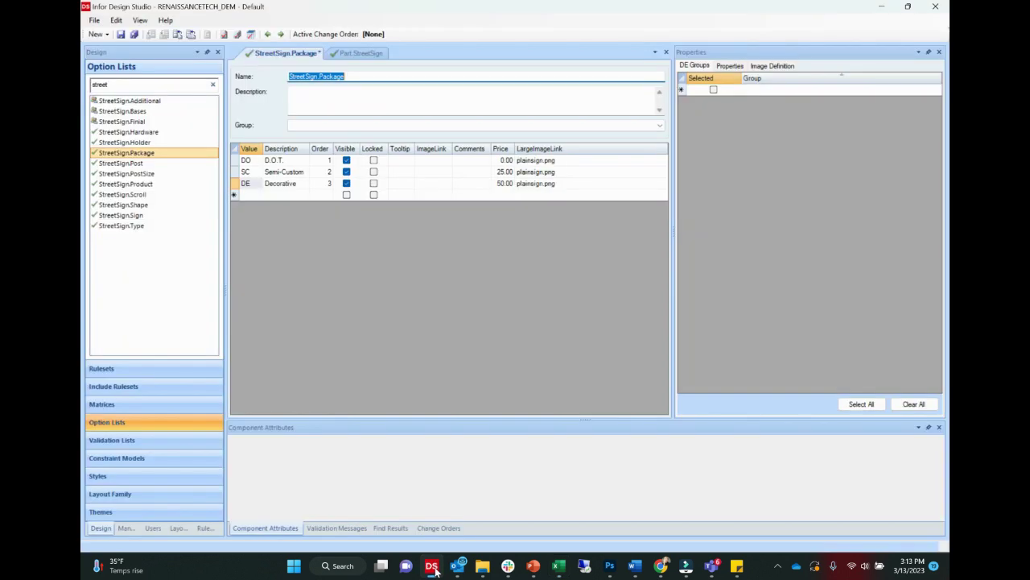
pyautogui.click(275, 195)
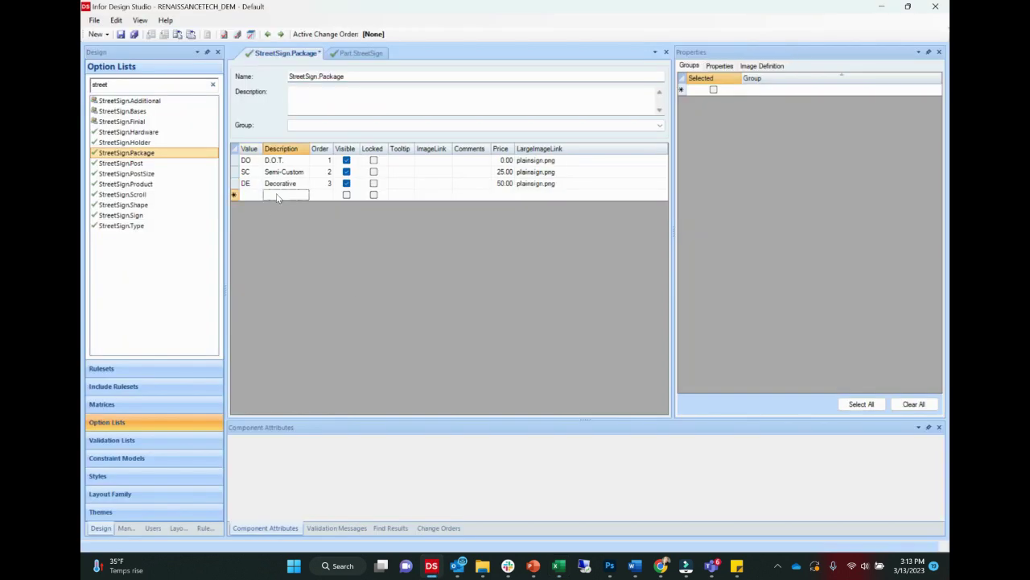
pyautogui.hotkey('ctrl', 'v')
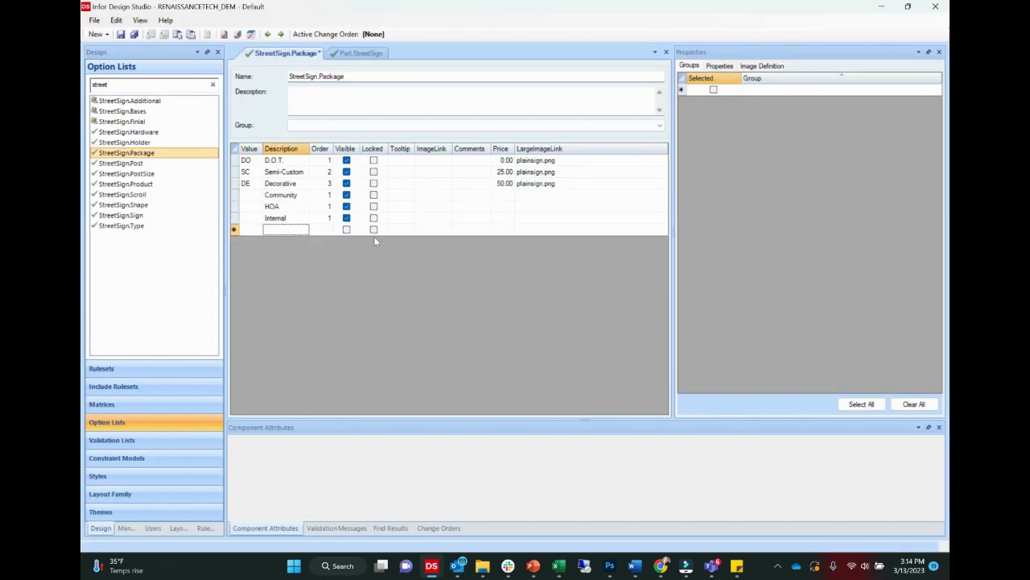
pyautogui.click(250, 195)
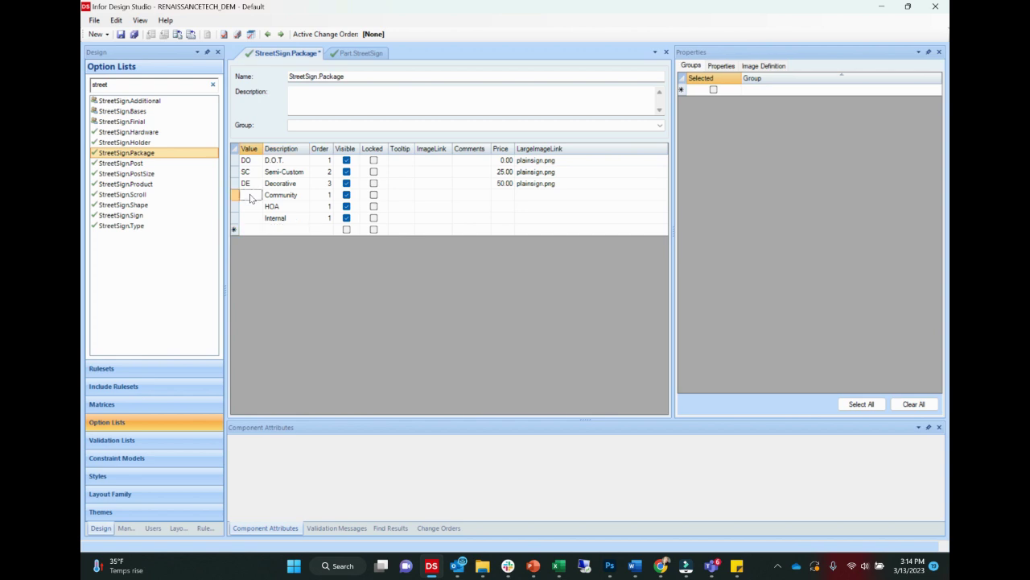
pyautogui.write('CO')
pyautogui.press('Down')
pyautogui.write('HO')
pyautogui.press('Down')
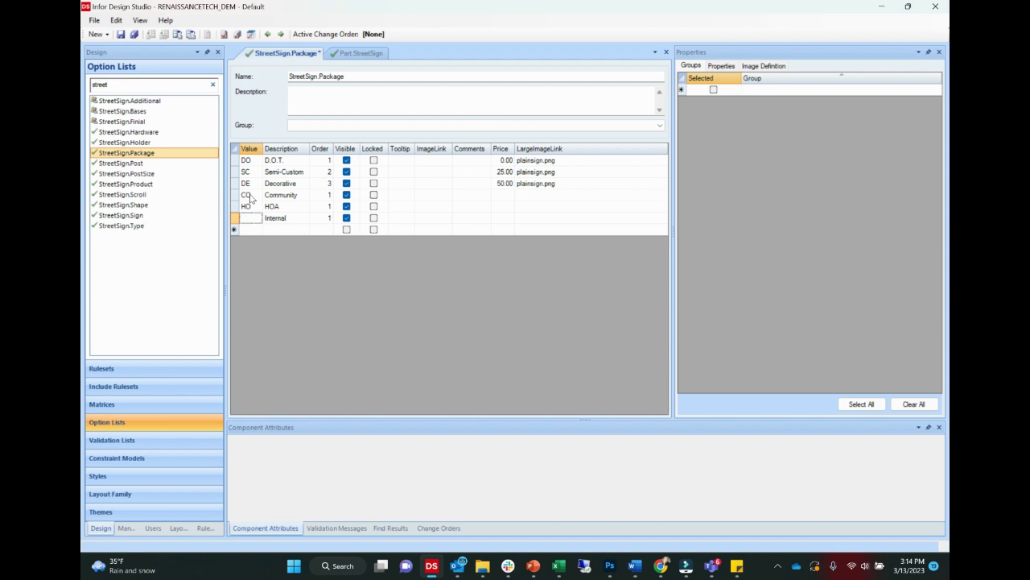
pyautogui.write('IN')
# Step: Give the three new rows orders 4, 5 and 6 and save the option list
pyautogui.click(325, 194)
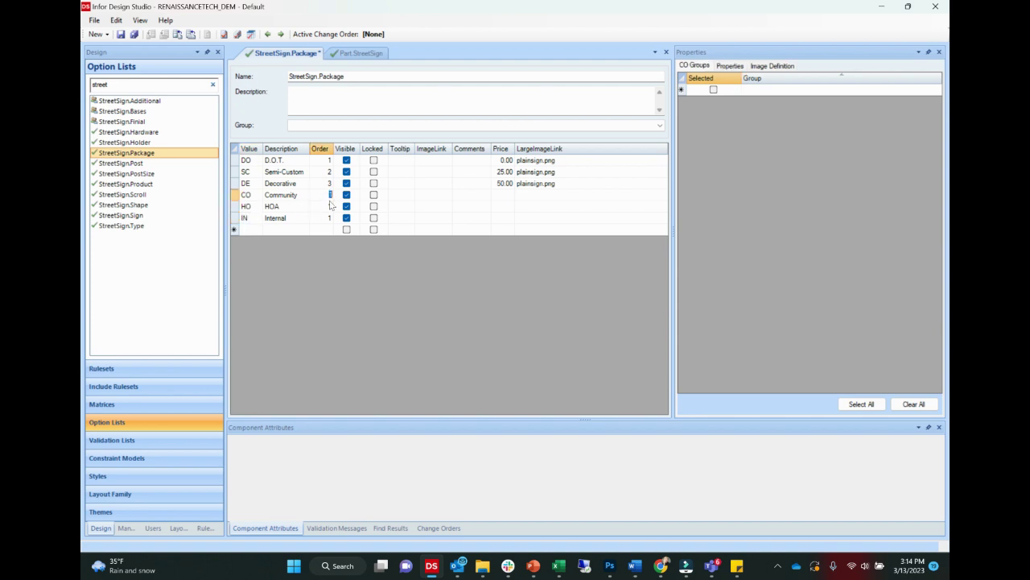
pyautogui.write('4')
pyautogui.press('Down')
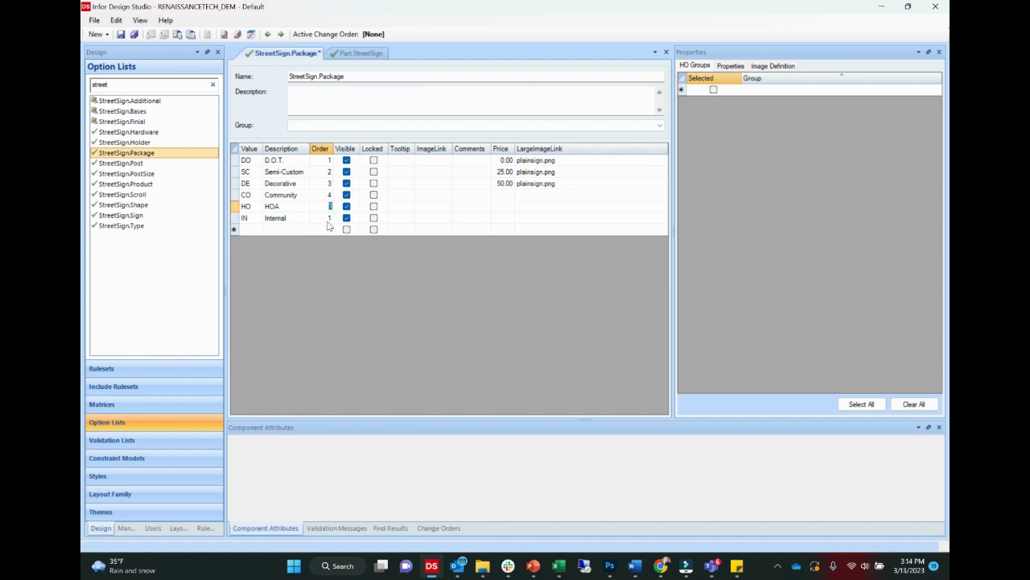
pyautogui.write('5')
pyautogui.click(326, 219)
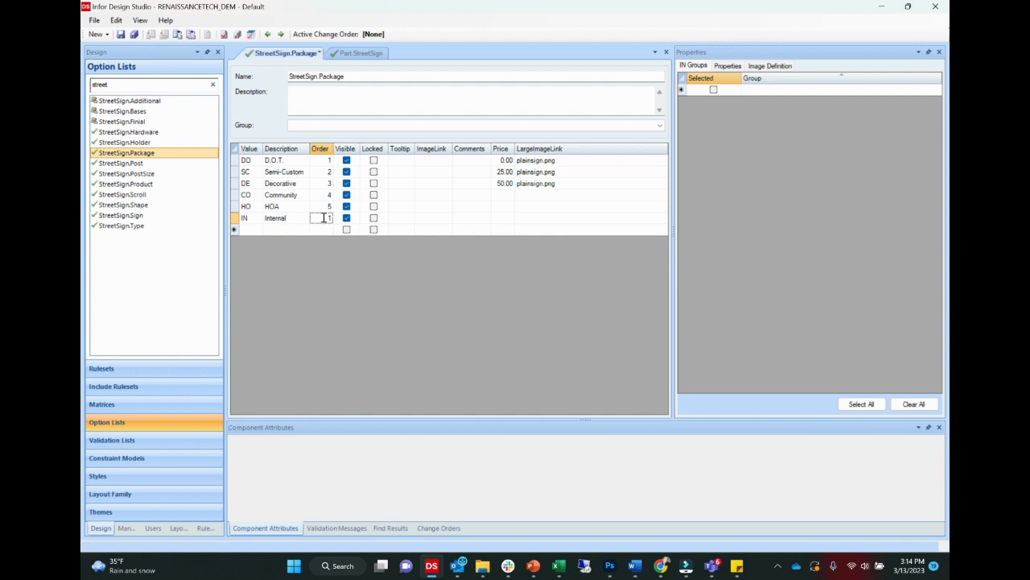
pyautogui.write('6')
pyautogui.click(121, 34)
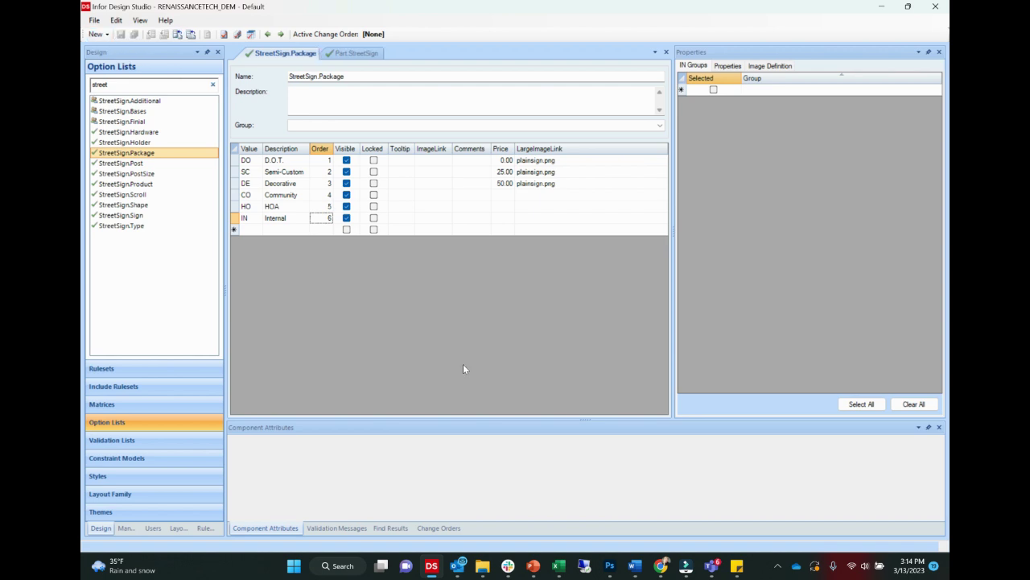
# Step: Restart the StreetSign configuration in the Chrome Simulator and pick green vinyl
pyautogui.moveTo(660, 566)
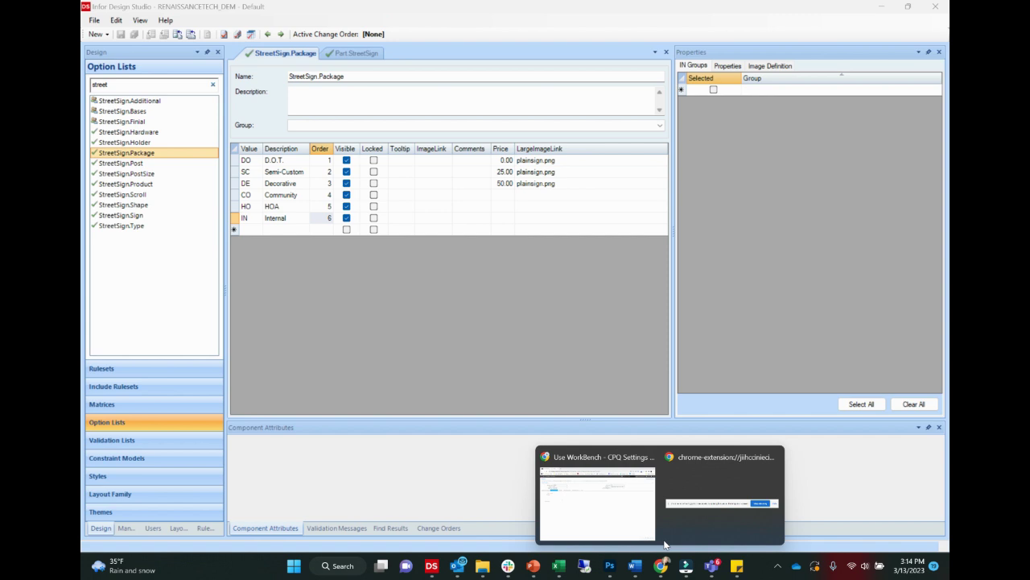
pyautogui.click(585, 497)
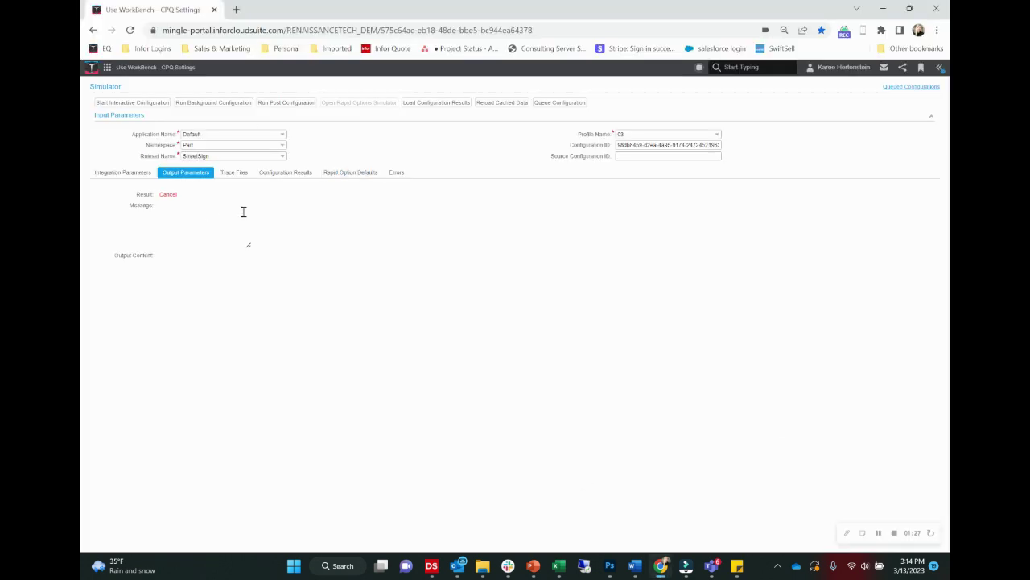
pyautogui.click(132, 101)
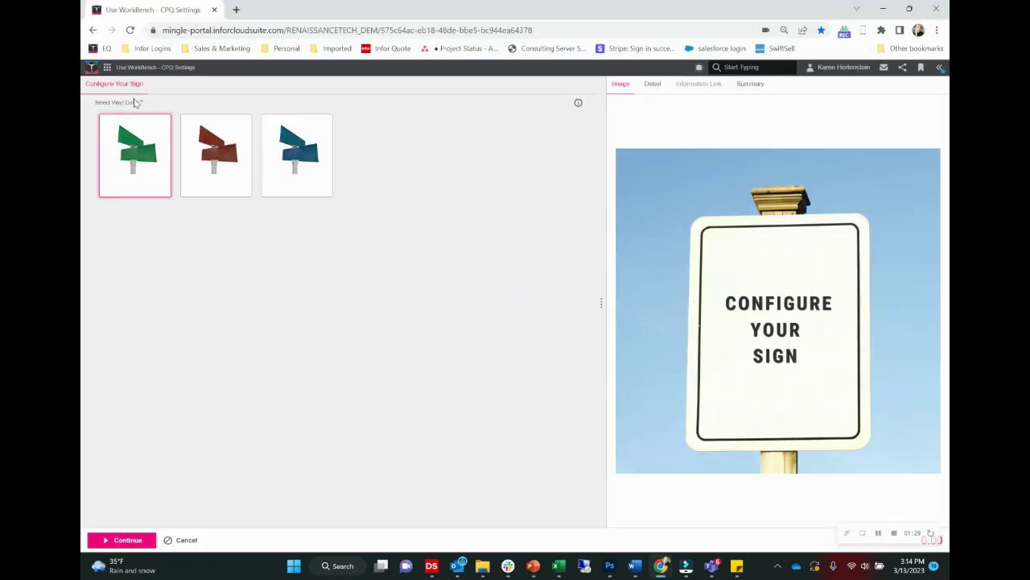
pyautogui.click(132, 185)
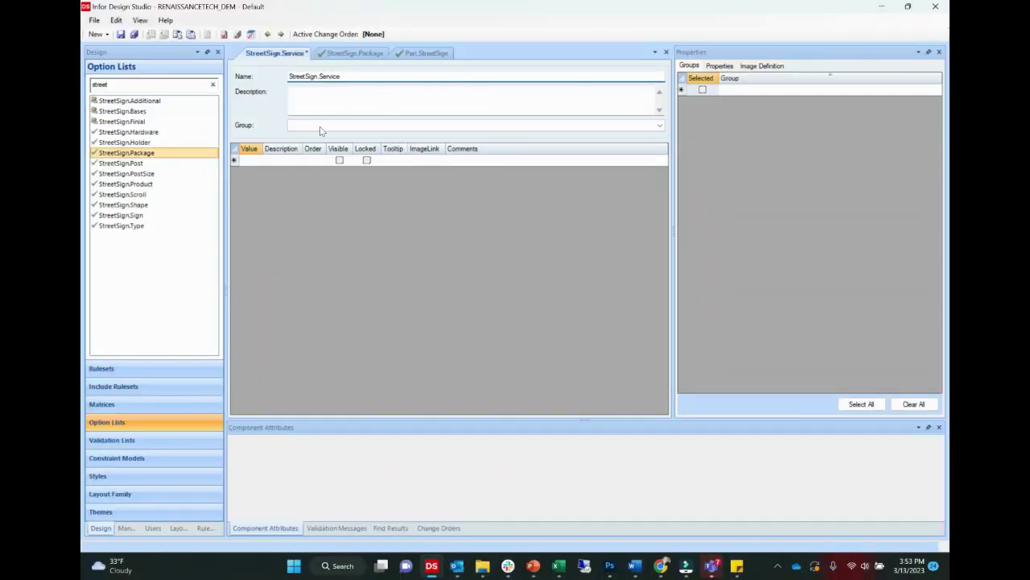
# Step: Enter service rows Basic, Intermediate and Advanced with orders 1, 2 and 3
pyautogui.click(289, 161)
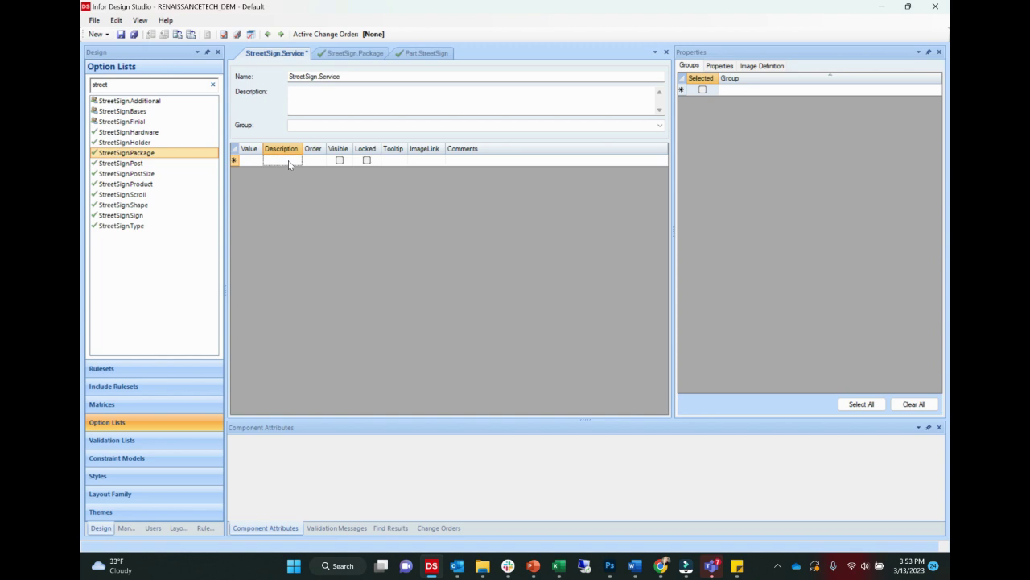
pyautogui.write('Basic')
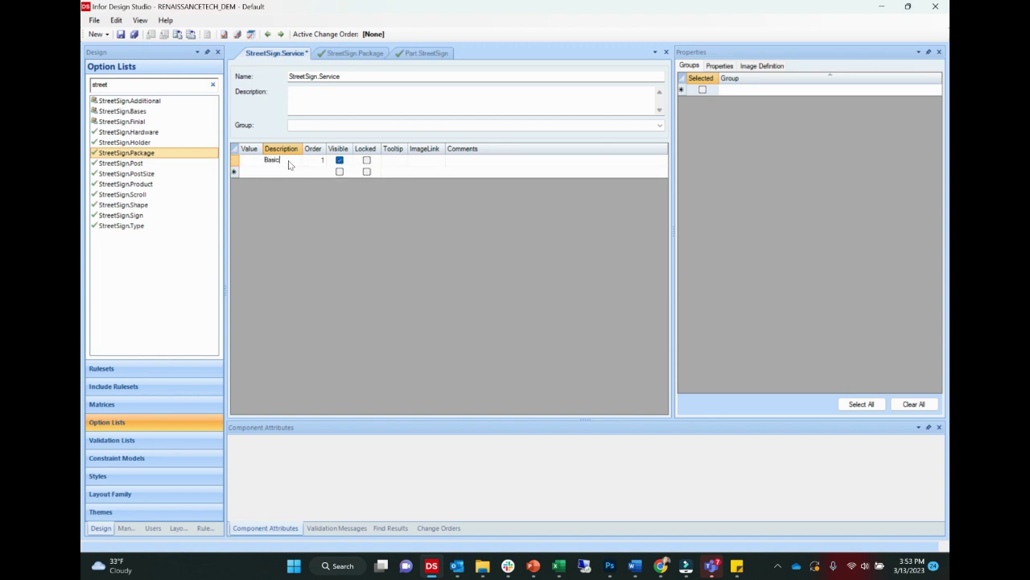
pyautogui.press('Return')
pyautogui.write('Intermediate')
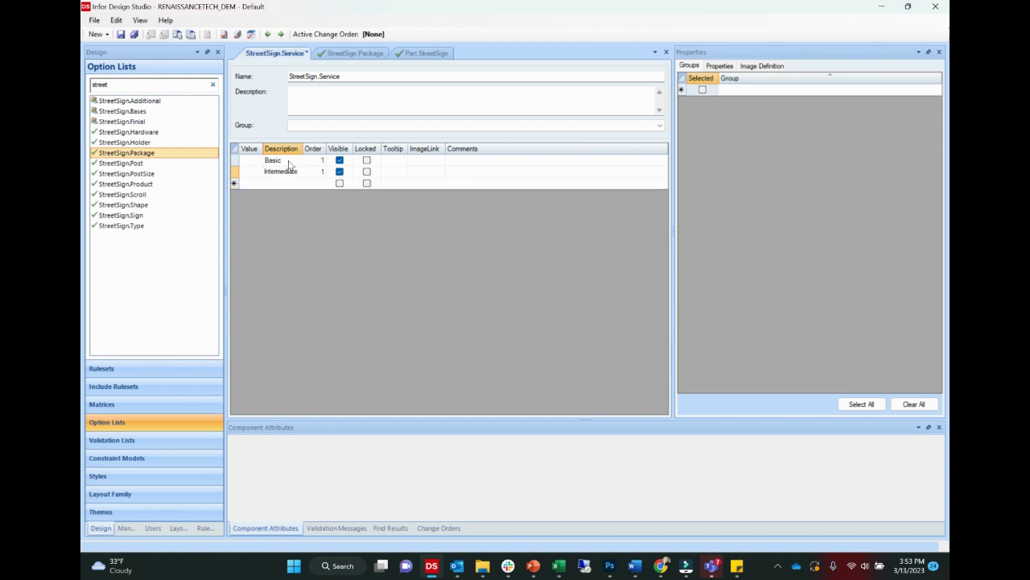
pyautogui.press('Return')
pyautogui.write('Advanced')
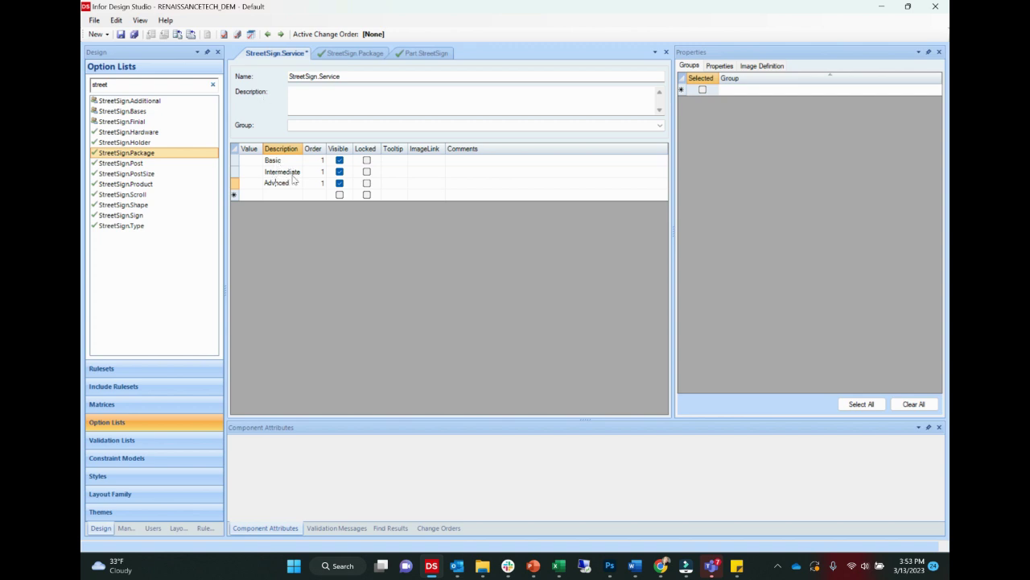
pyautogui.write('a')
pyautogui.click(322, 171)
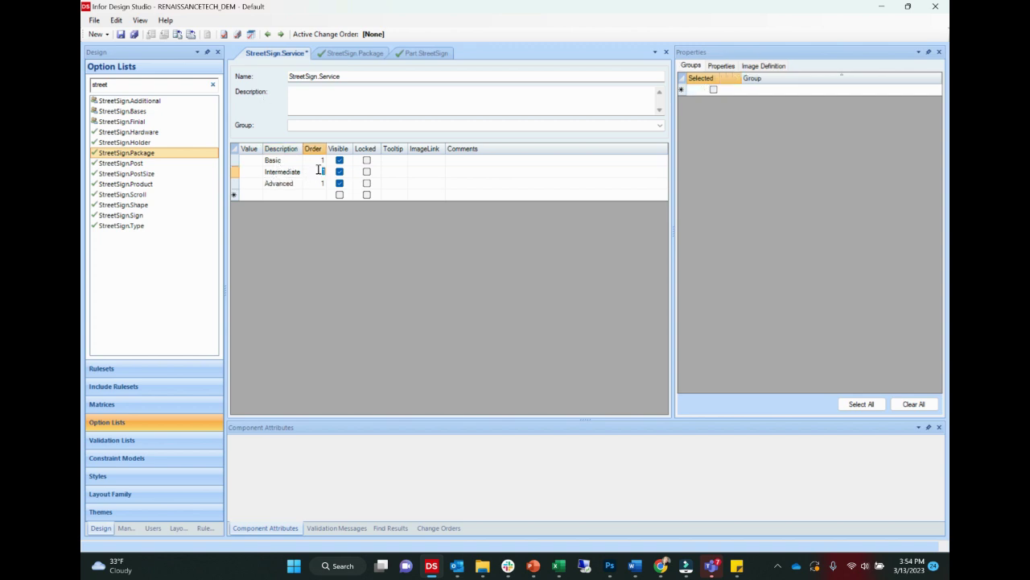
pyautogui.write('2')
pyautogui.click(322, 183)
pyautogui.write('3')
# Step: Give the services value codes BA, IN and AD and save StreetSign.Service
pyautogui.click(254, 163)
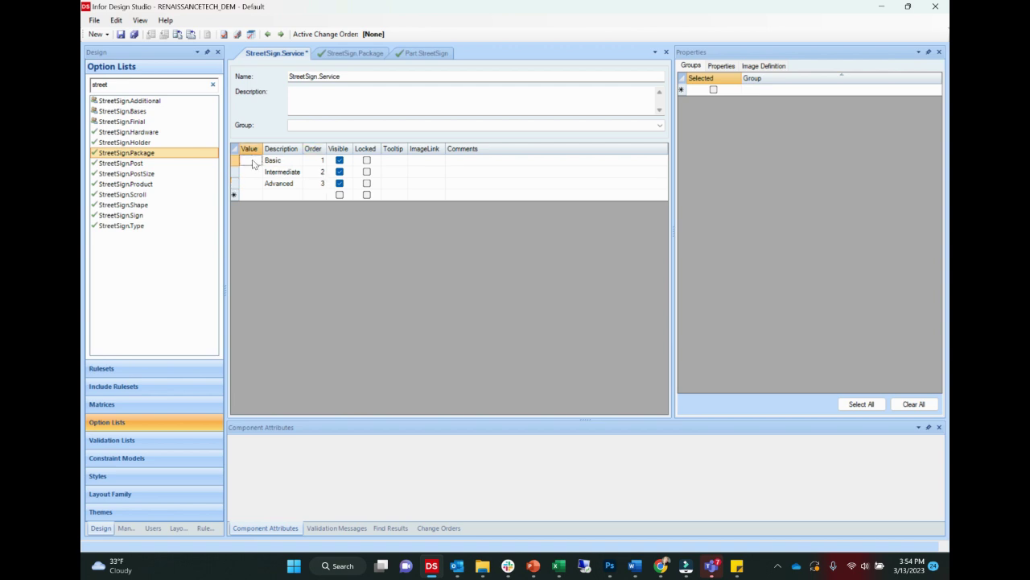
pyautogui.write('BA')
pyautogui.press('Down')
pyautogui.press('Down')
pyautogui.write('AD')
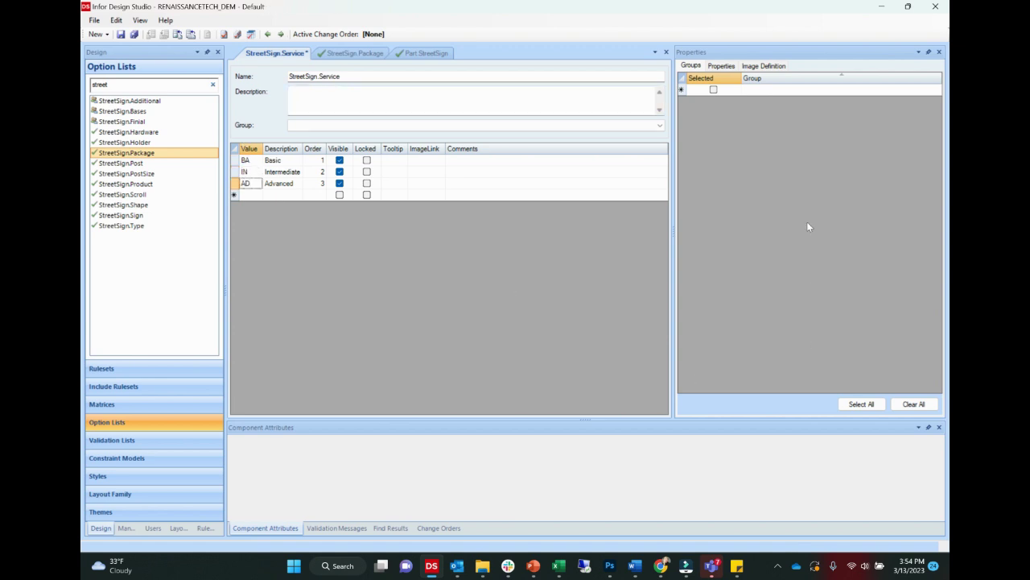
pyautogui.click(120, 34)
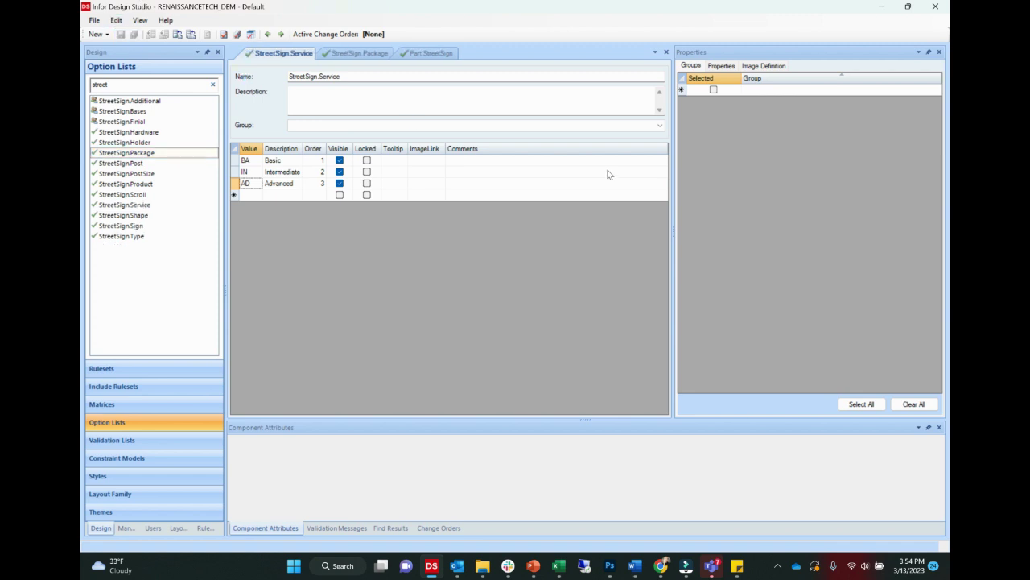
# Step: Add a top-level screen rule captioned Service at the bottom of the StreetSign tree
pyautogui.click(424, 54)
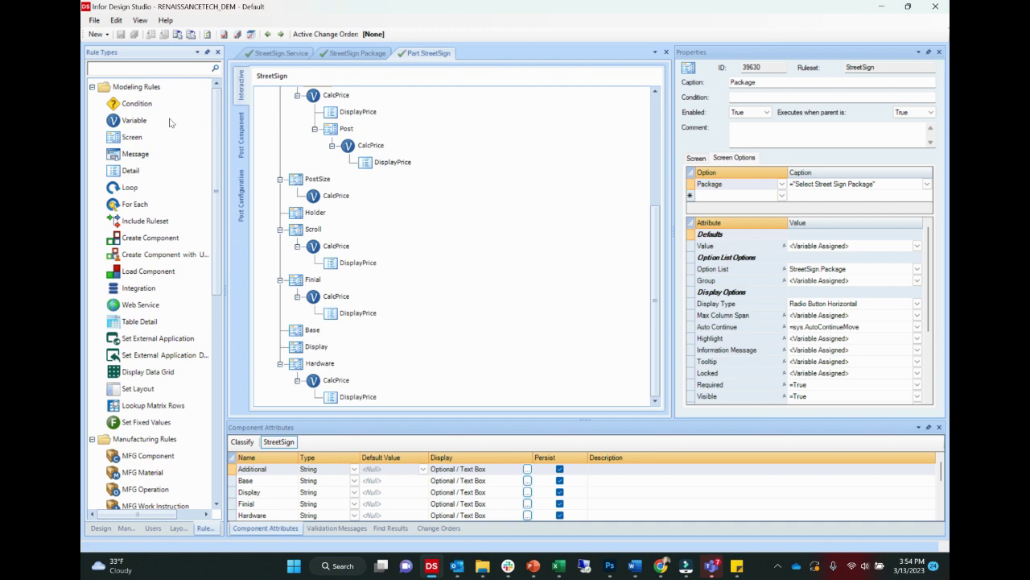
pyautogui.moveTo(138, 143); pyautogui.dragTo(293, 405)
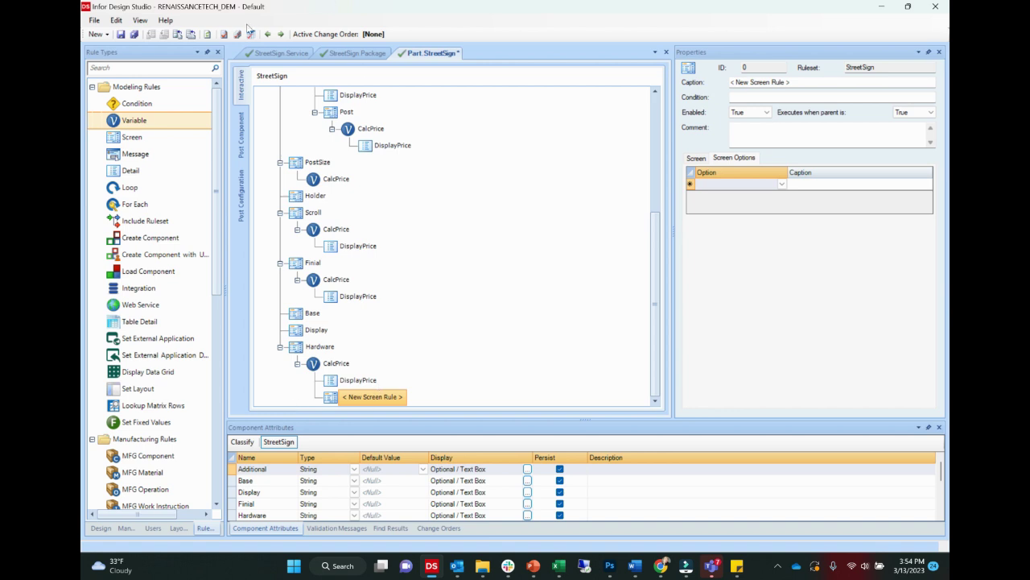
pyautogui.click(270, 36)
pyautogui.click(269, 35)
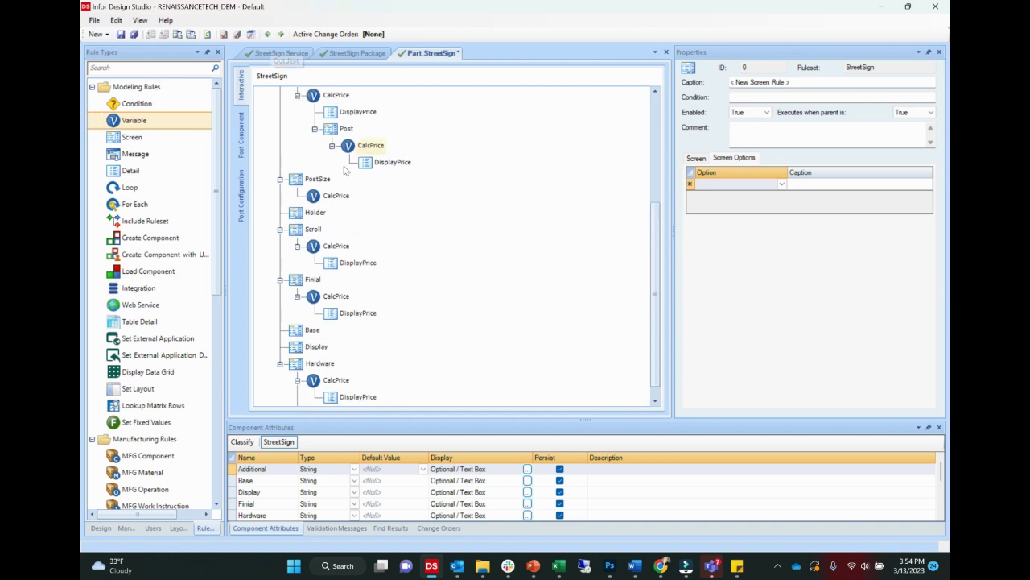
pyautogui.click(269, 36)
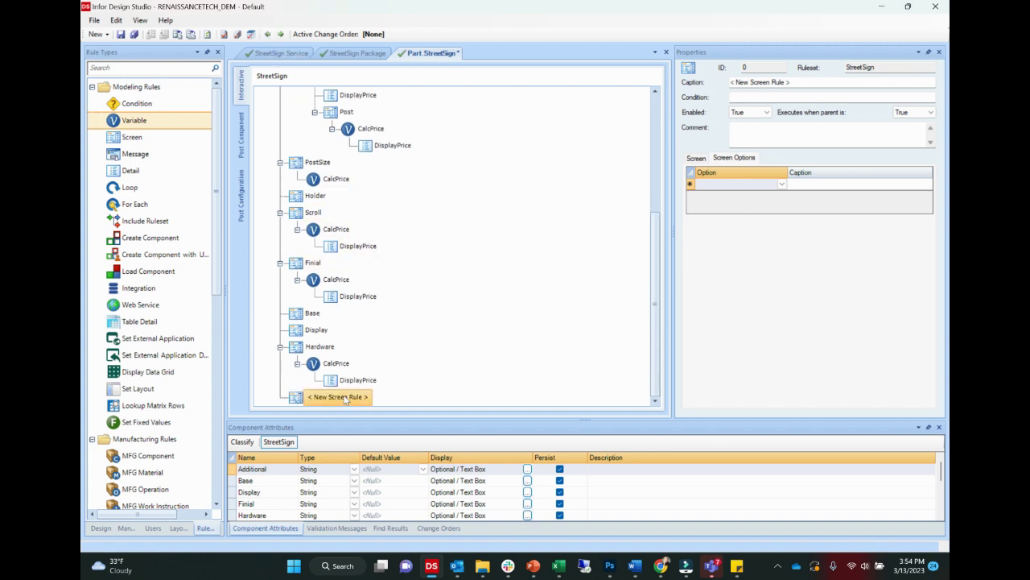
pyautogui.click(746, 80)
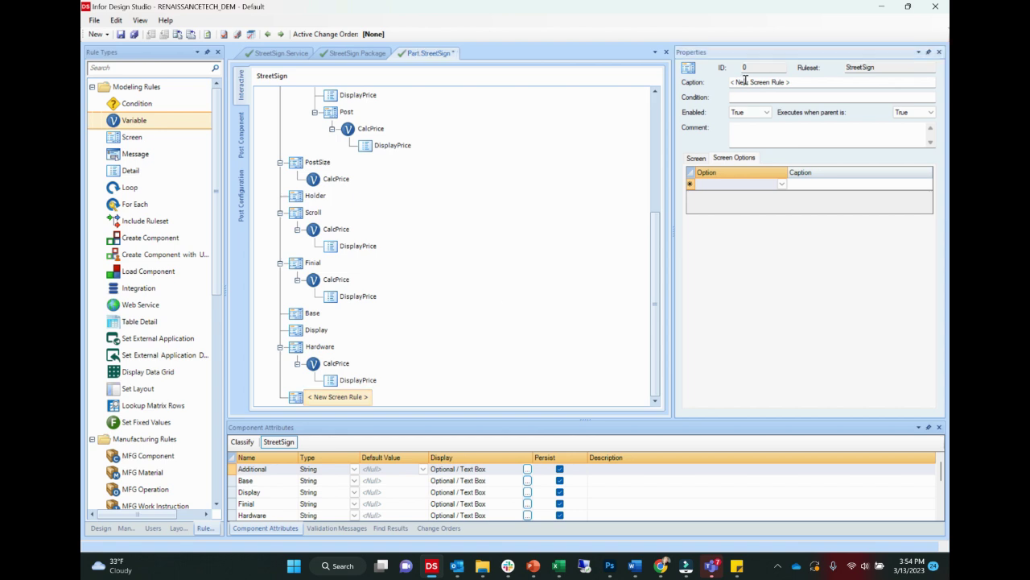
pyautogui.tripleClick(745, 82)
pyautogui.write('Service')
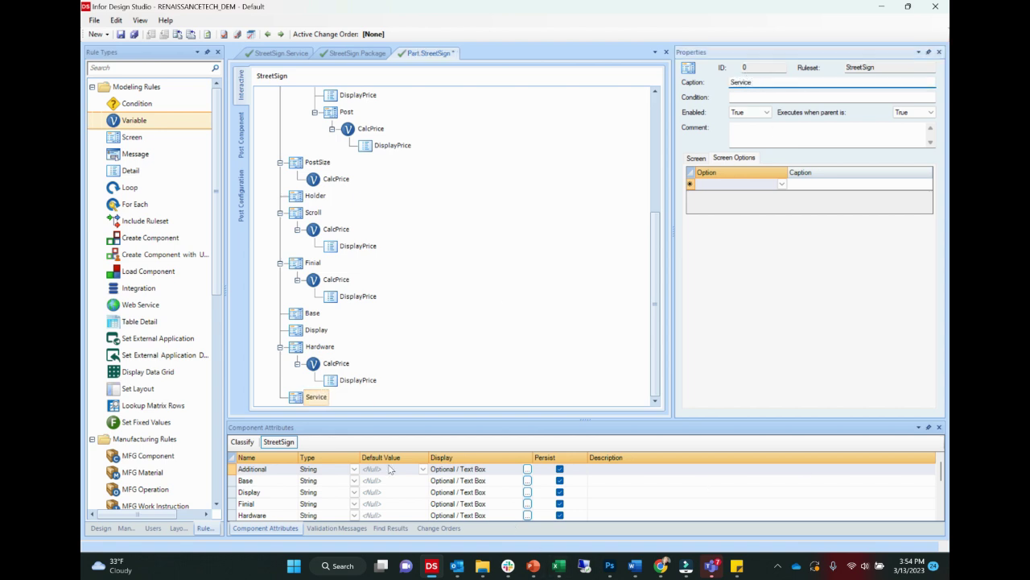
# Step: Add a Service string component attribute to the ruleset
pyautogui.scroll(-3, 392, 470)
pyautogui.click(251, 516)
pyautogui.write('Ser')
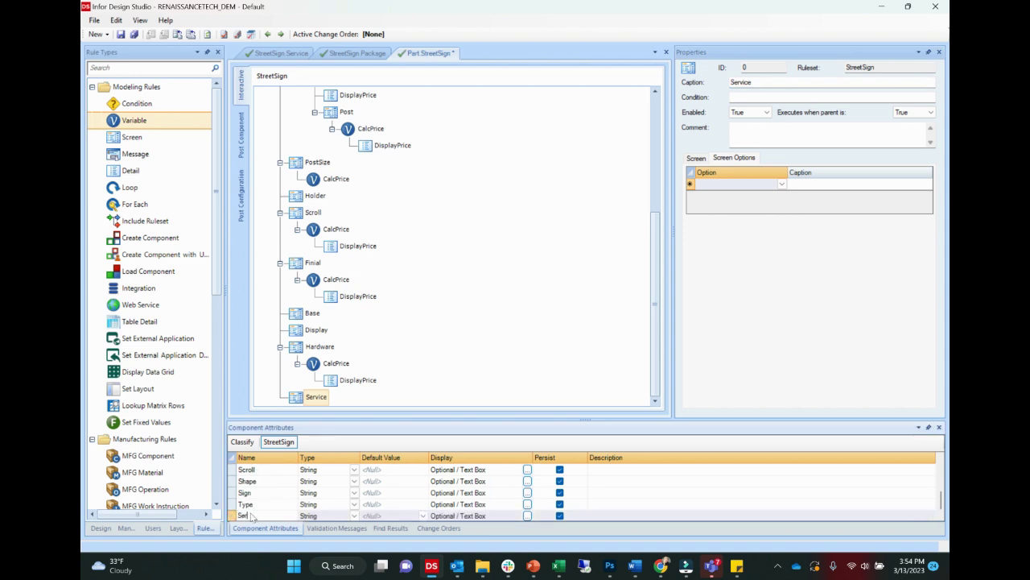
pyautogui.write('vice')
pyautogui.click(378, 401)
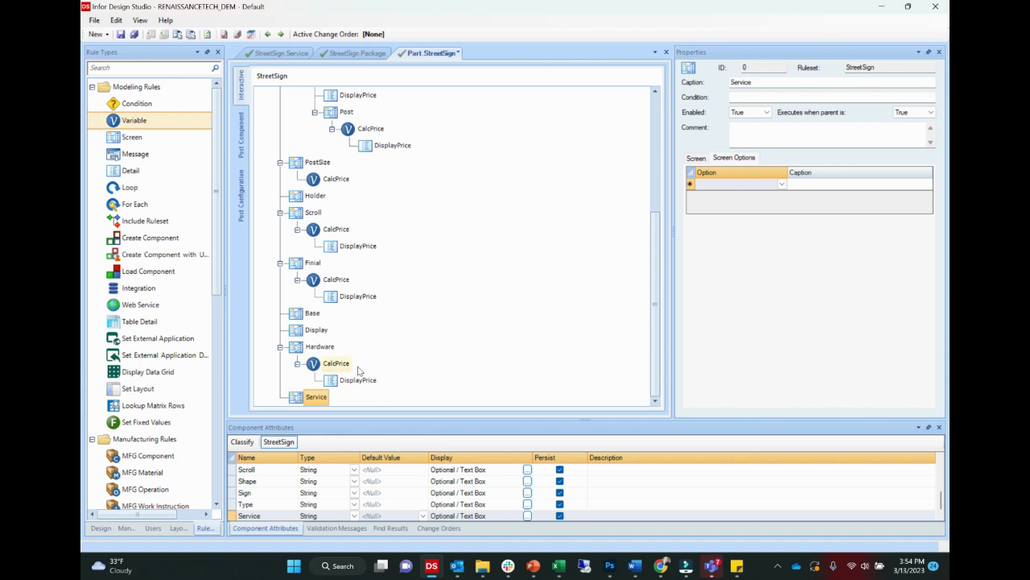
# Step: Bind the screen to the Service option, captioned 'Select installation service', fed by StreetSign.Service, and save
pyautogui.click(783, 186)
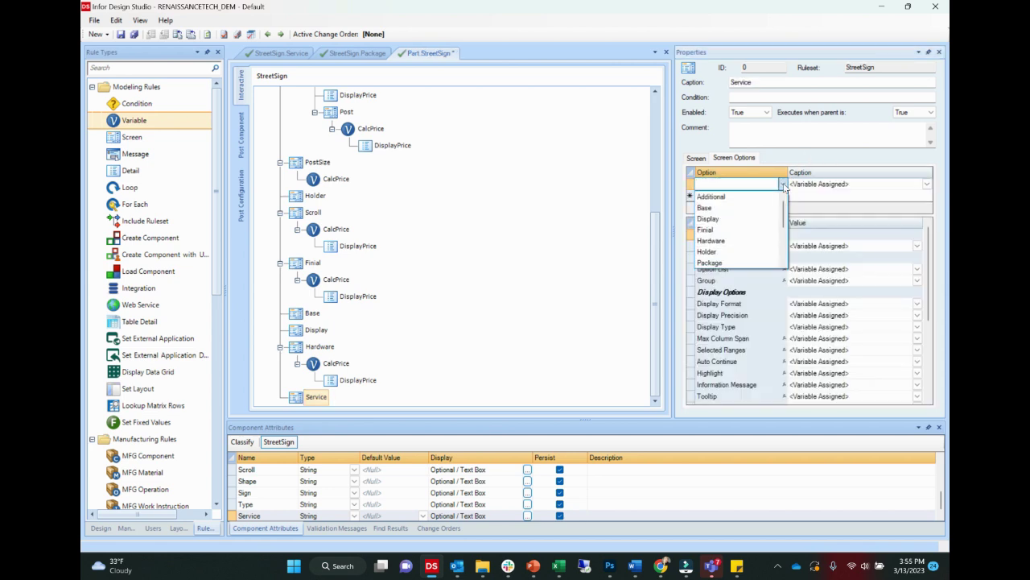
pyautogui.scroll(-3, 740, 233)
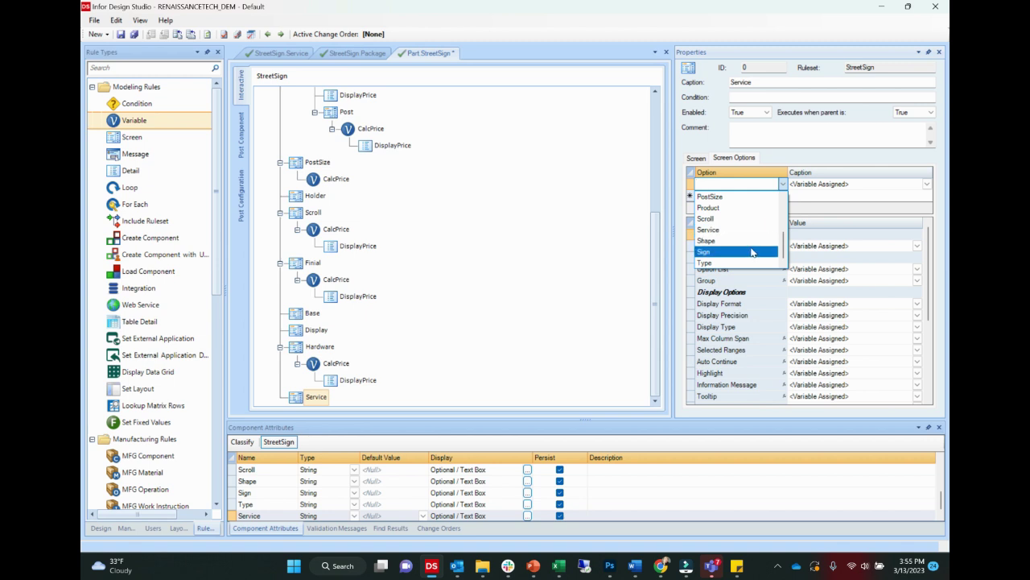
pyautogui.press('Escape')
pyautogui.click(827, 184)
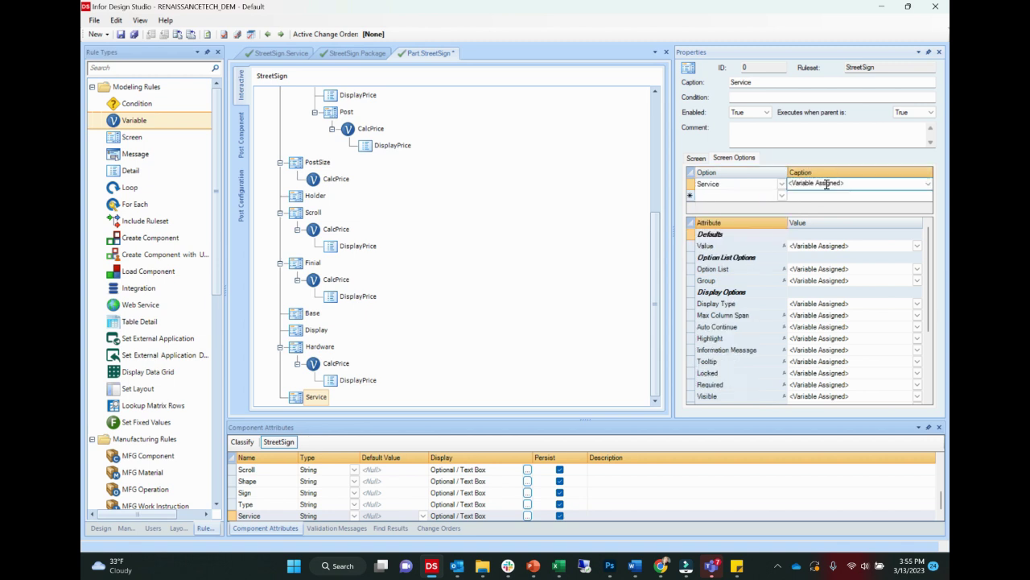
pyautogui.click(827, 183)
pyautogui.write('="Select installation service')
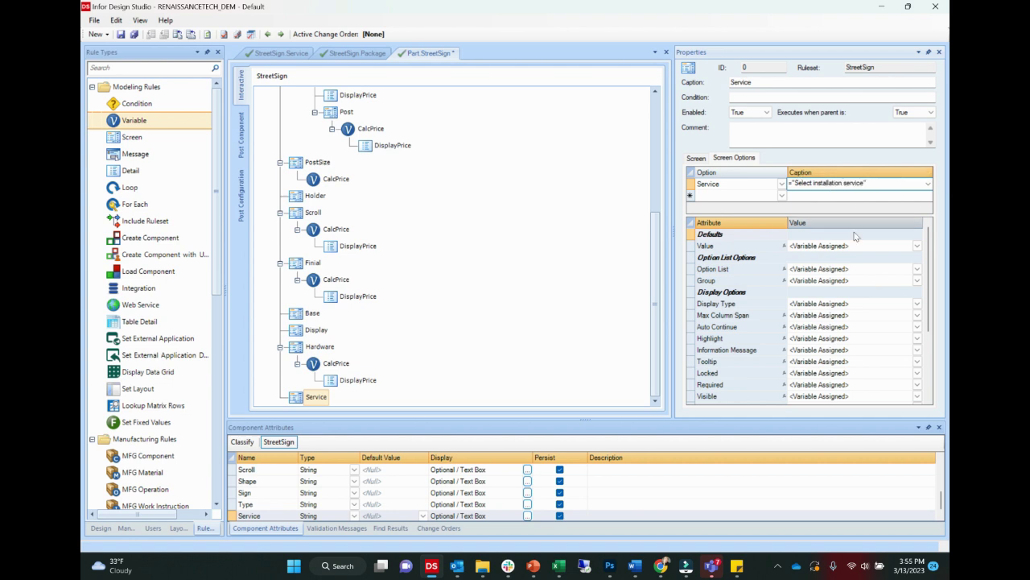
pyautogui.click(919, 270)
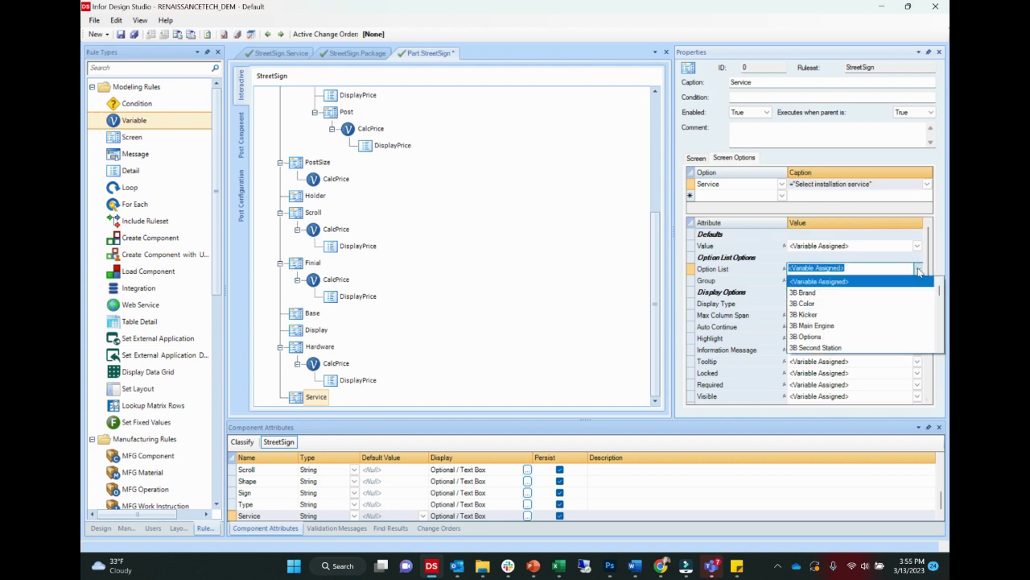
pyautogui.write('StreetSign.Additional')
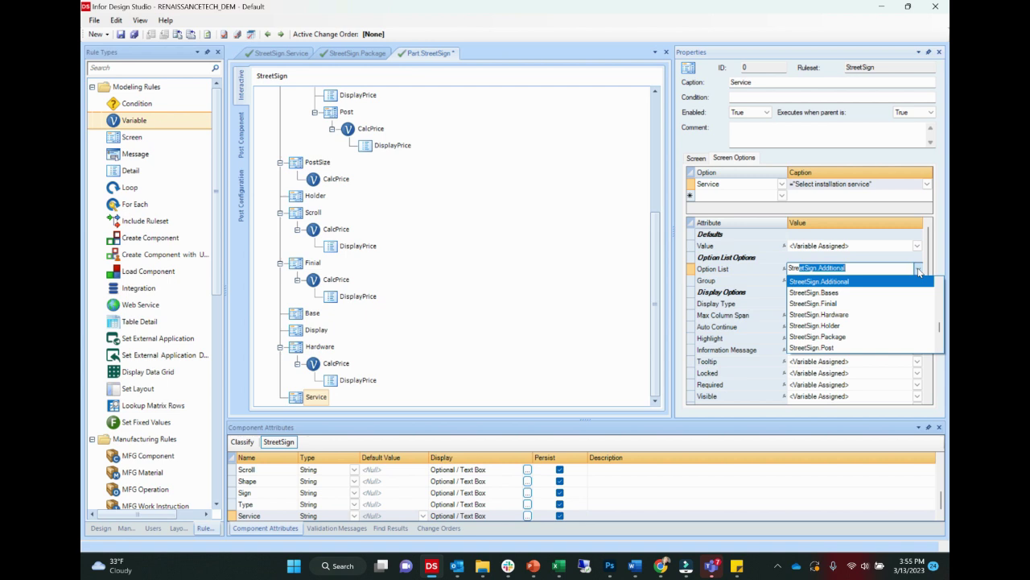
pyautogui.scroll(-2, 918, 297)
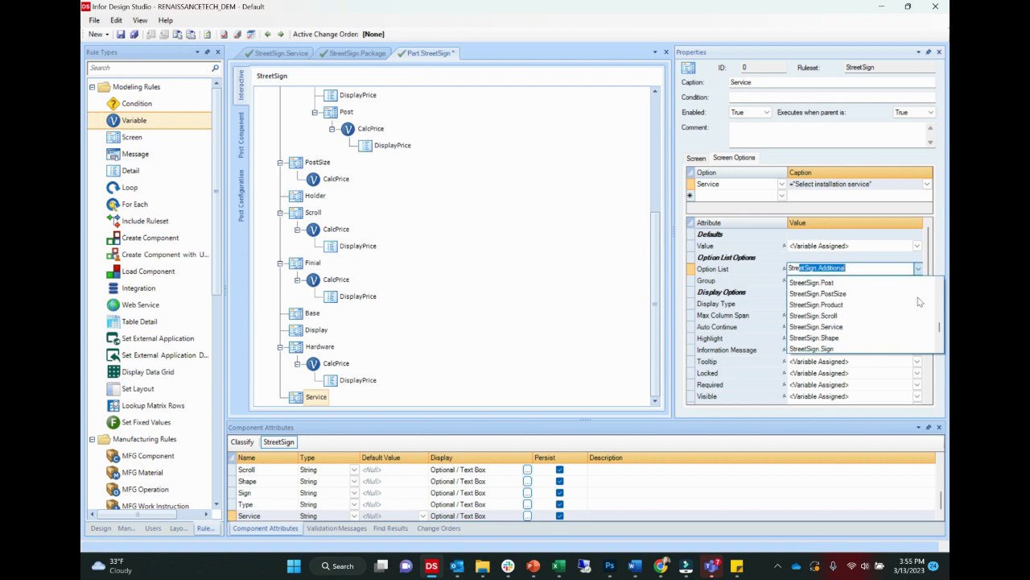
pyautogui.click(871, 324)
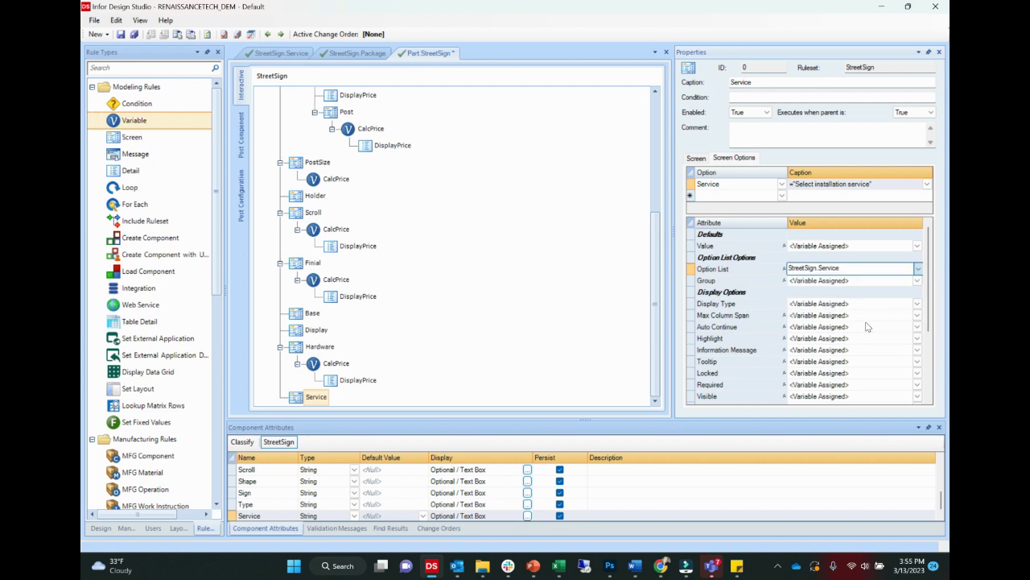
pyautogui.click(120, 34)
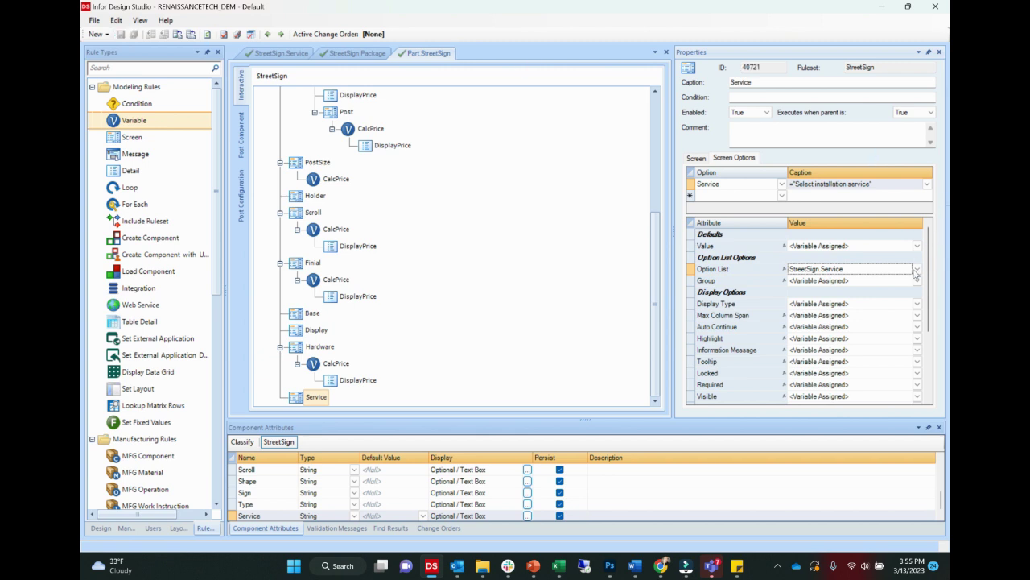
# Step: Make the Service option Required and Visible, with Auto Continue set to sys.AutoContinueMove
pyautogui.scroll(-1, 895, 287)
pyautogui.scroll(-1, 900, 281)
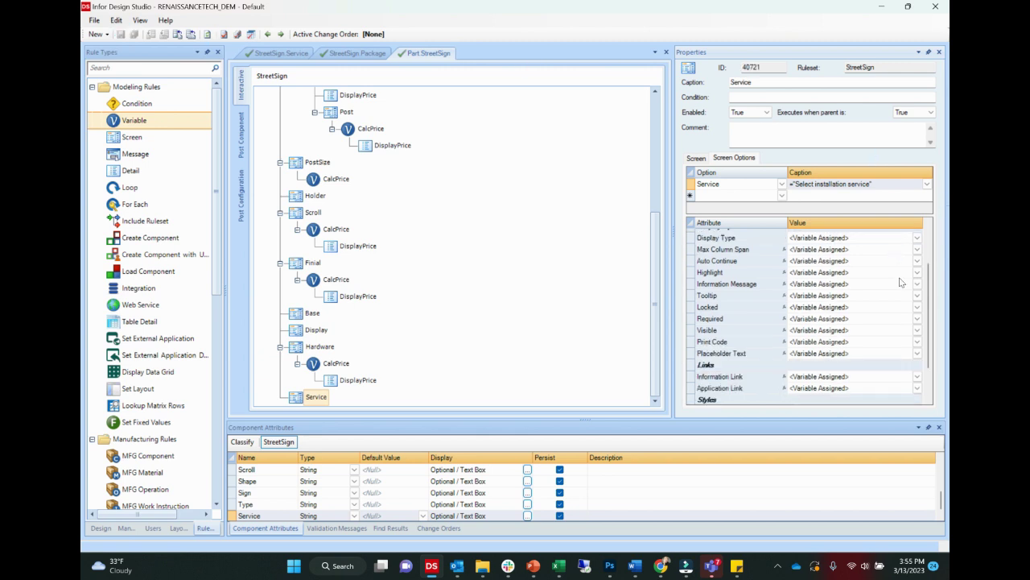
pyautogui.click(917, 319)
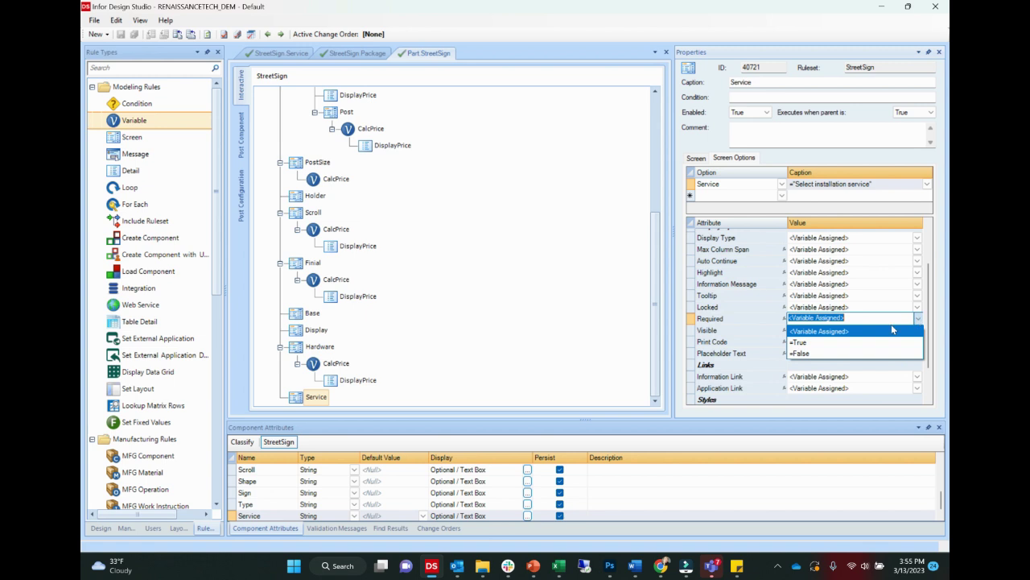
pyautogui.click(839, 342)
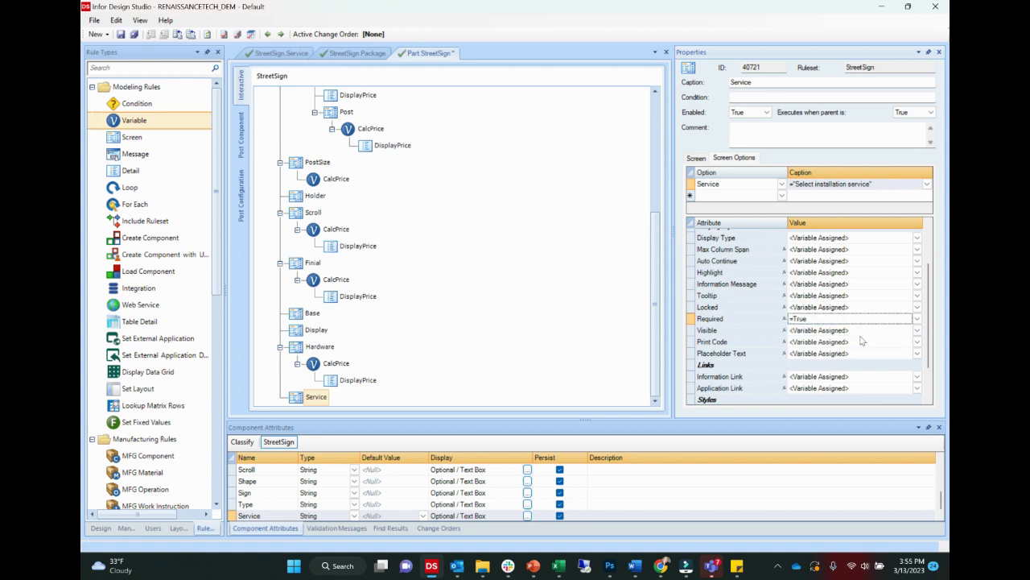
pyautogui.click(917, 330)
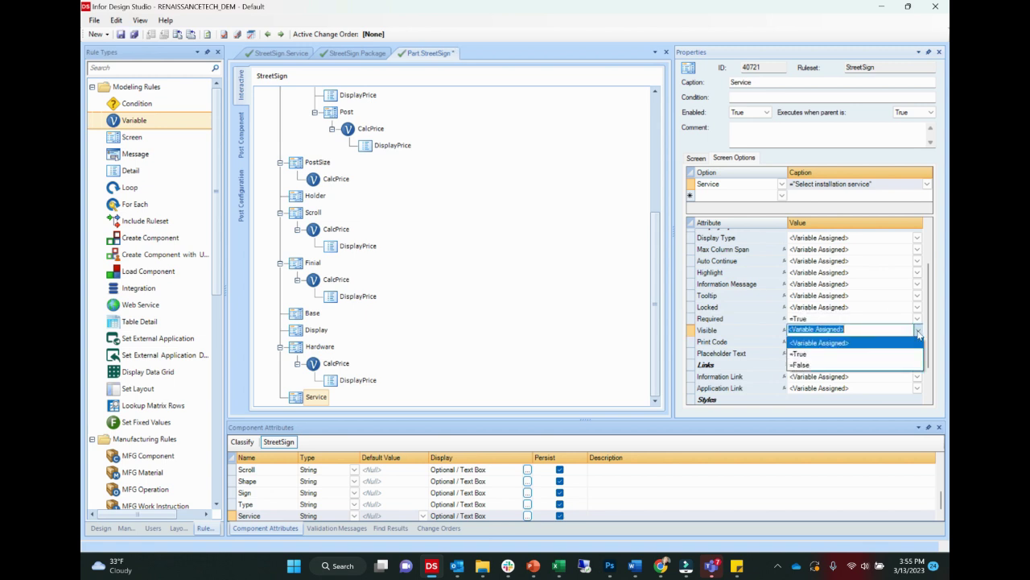
pyautogui.click(861, 354)
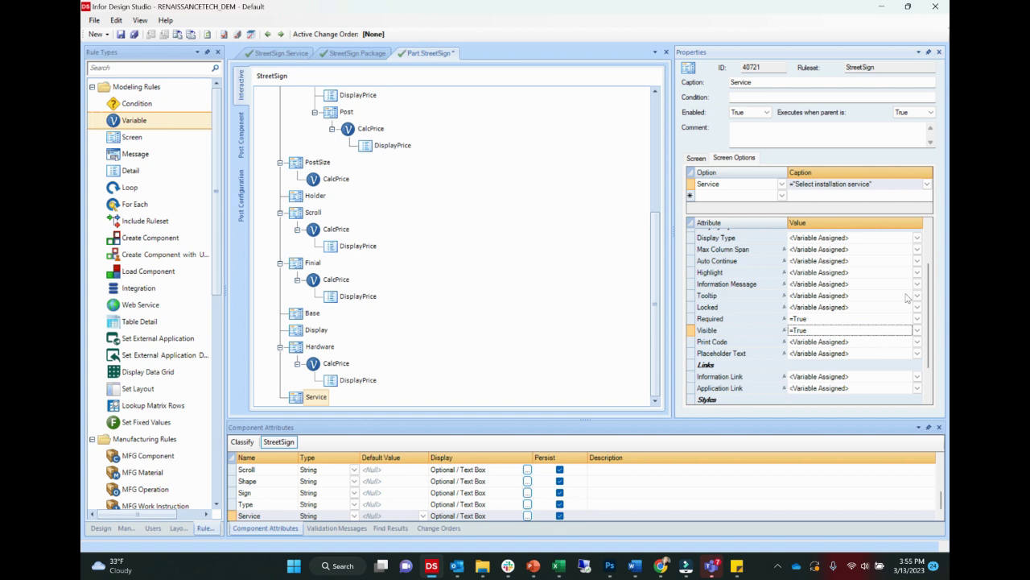
pyautogui.click(918, 261)
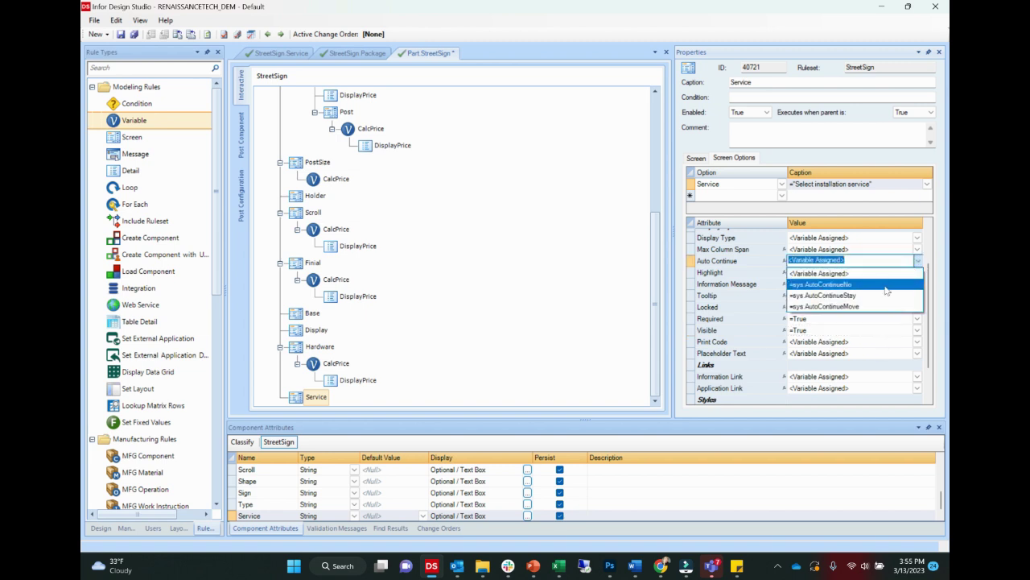
pyautogui.click(865, 307)
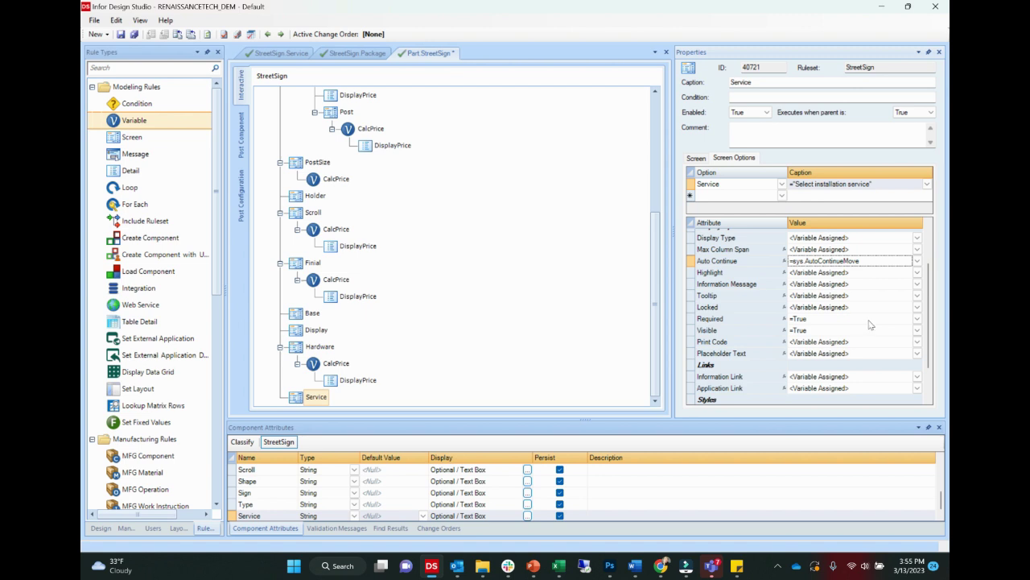
# Step: Display the Service option as a Dropdown and save the ruleset
pyautogui.scroll(1, 869, 323)
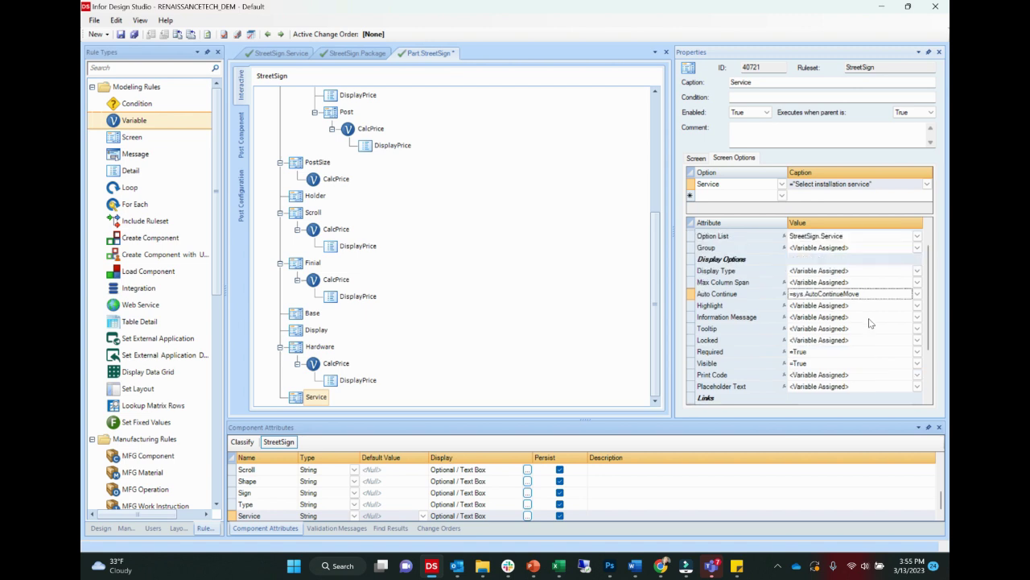
pyautogui.click(918, 271)
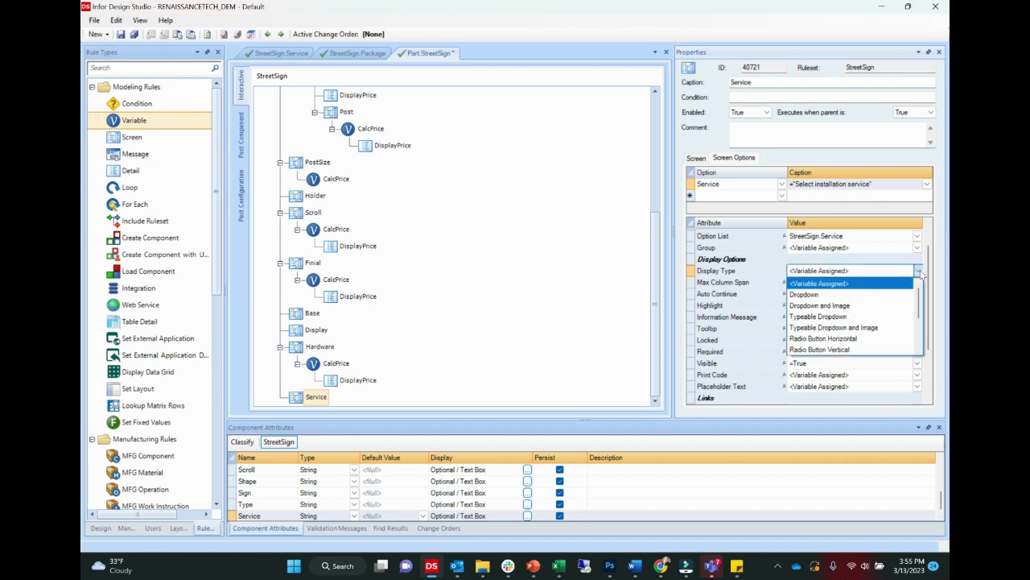
pyautogui.click(883, 296)
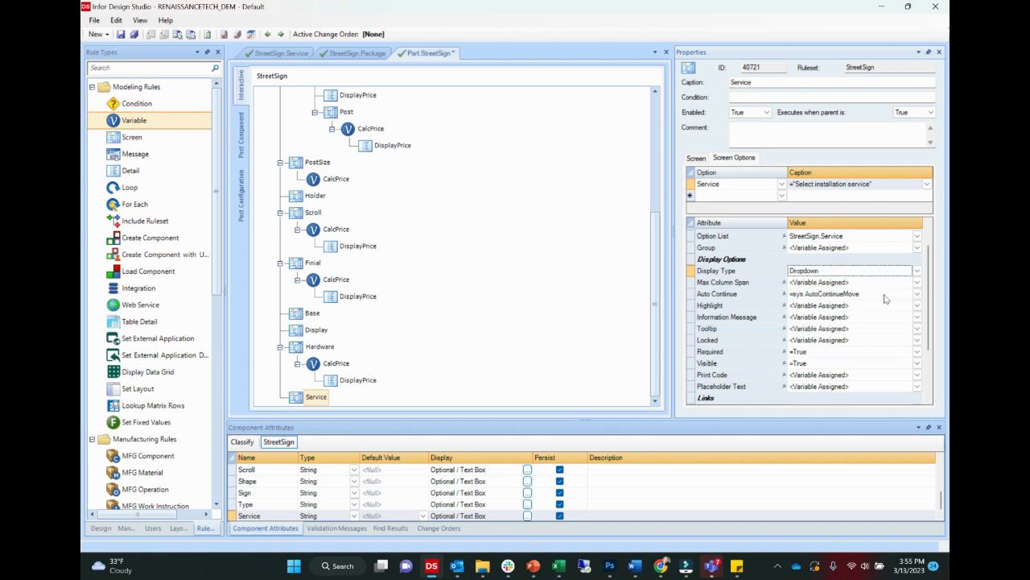
pyautogui.click(121, 34)
# Step: Restart the Simulator with green vinyl, Semi-Custom, and a 10-Foot Unfinished Round Galvanized Steel post
pyautogui.moveTo(663, 573)
pyautogui.click(601, 497)
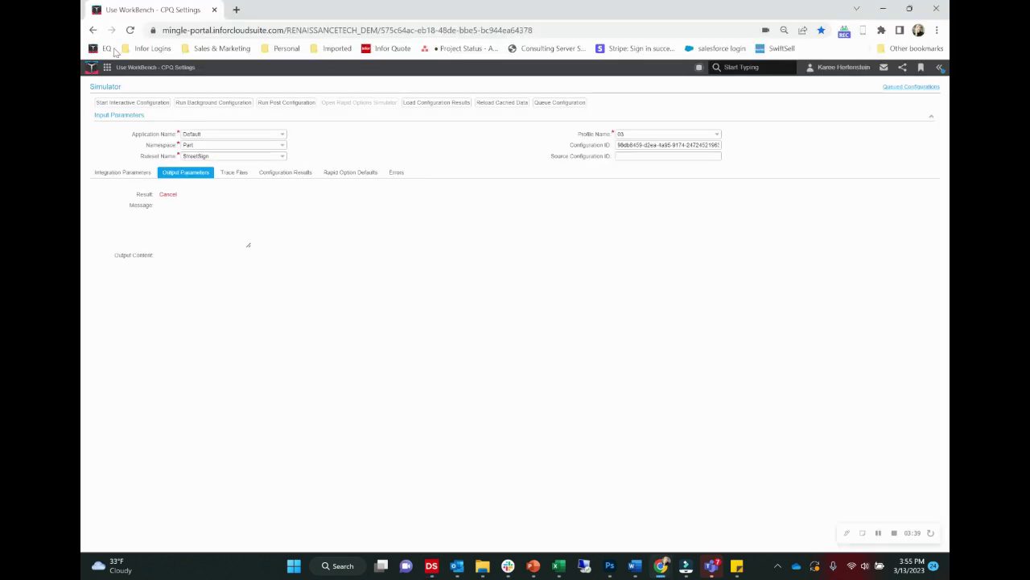
pyautogui.click(119, 103)
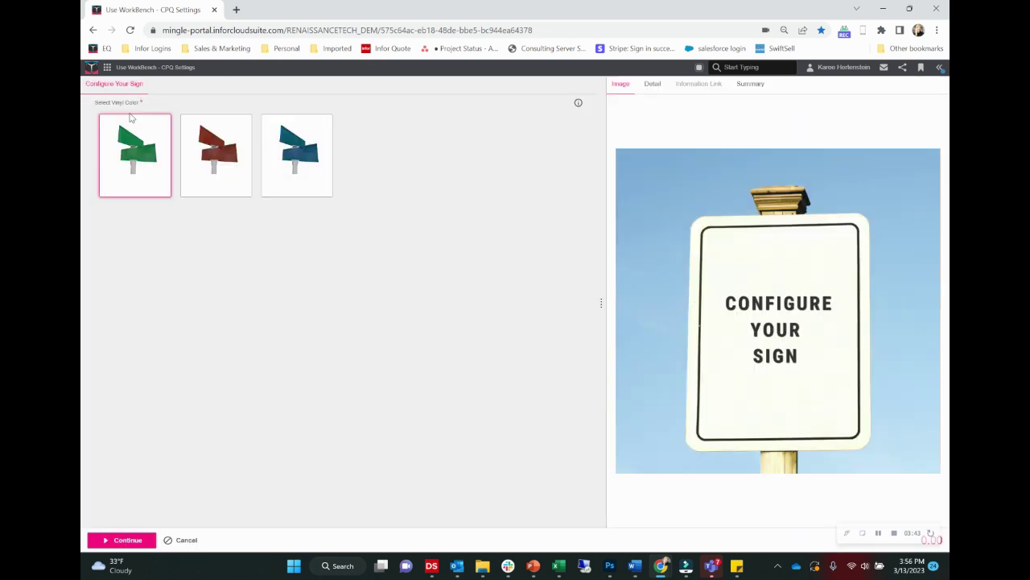
pyautogui.click(131, 119)
pyautogui.click(150, 229)
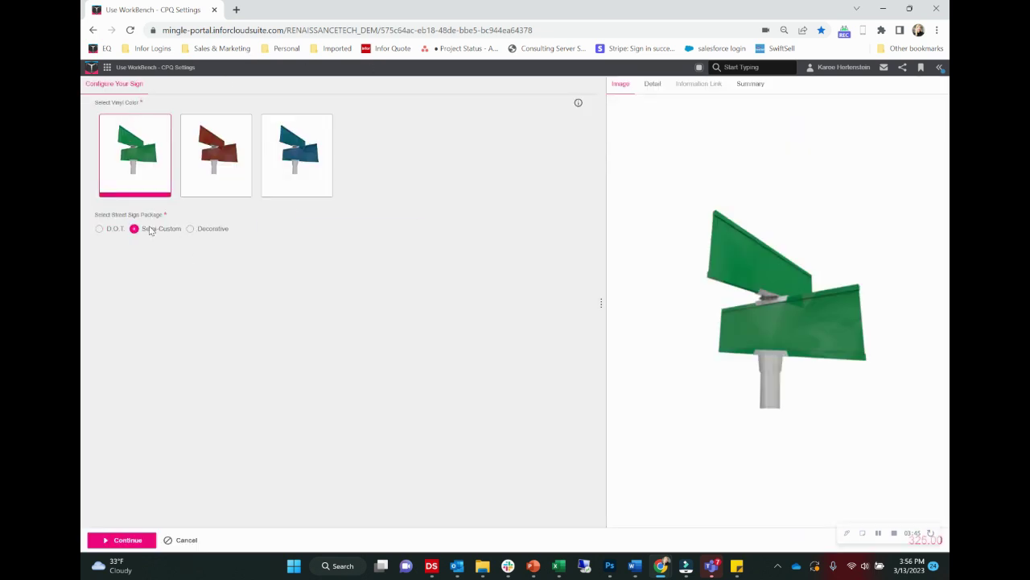
pyautogui.click(266, 233)
pyautogui.click(274, 260)
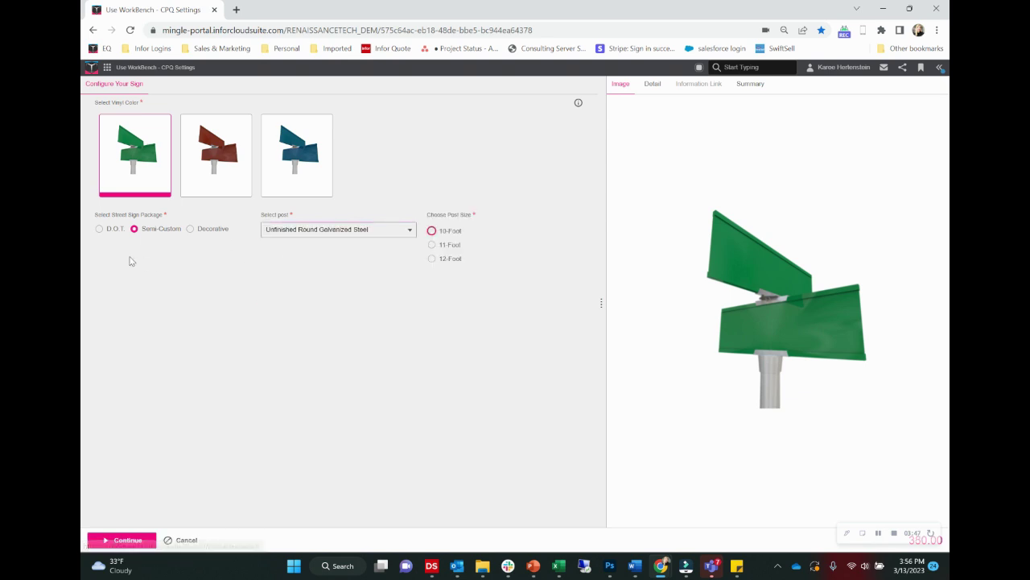
pyautogui.click(432, 230)
# Step: Pick Oak Leaf Scroll, Round Dome Cap, Small Americana base, text Main, Vandal Guard, and Basic service
pyautogui.click(148, 309)
pyautogui.click(149, 338)
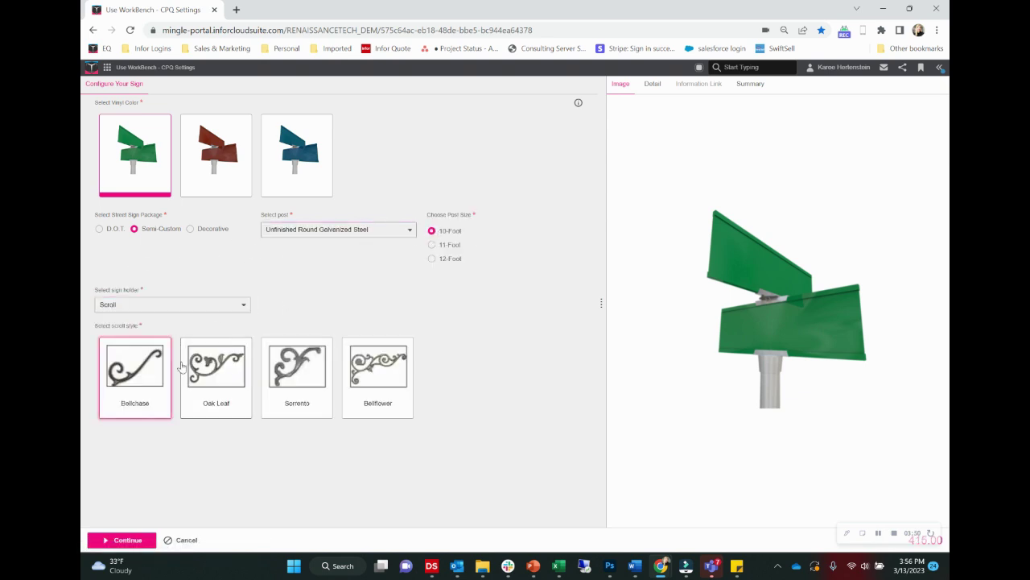
pyautogui.click(216, 370)
pyautogui.click(163, 452)
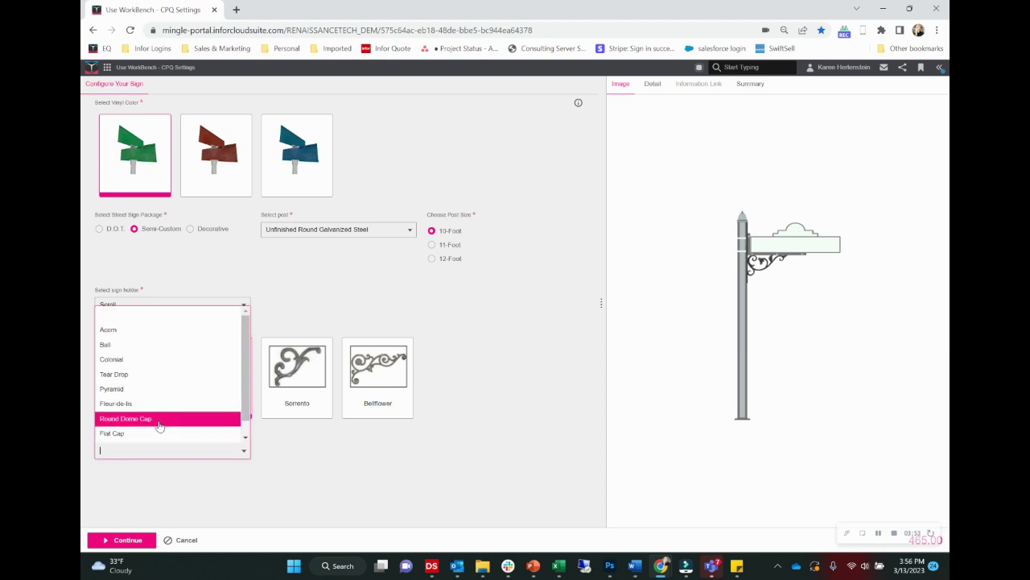
pyautogui.click(161, 416)
pyautogui.click(335, 456)
pyautogui.click(321, 404)
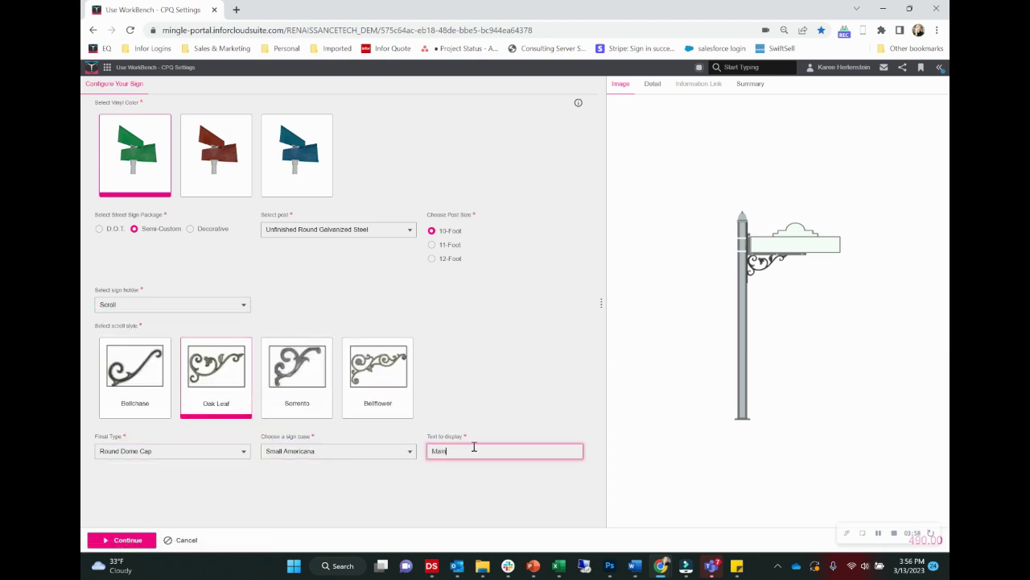
pyautogui.write('Main')
pyautogui.press('Tab')
pyautogui.click(101, 498)
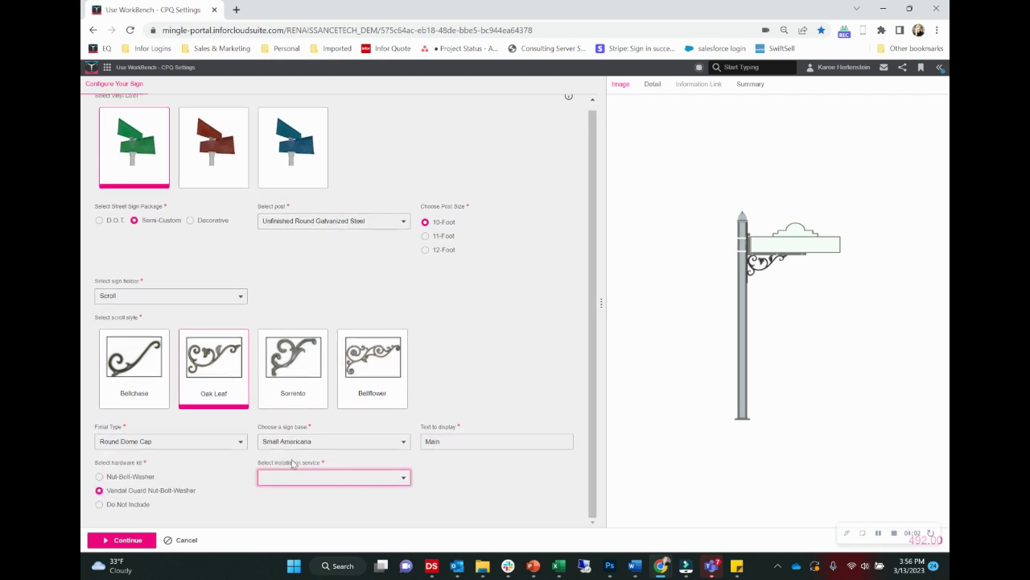
pyautogui.click(327, 478)
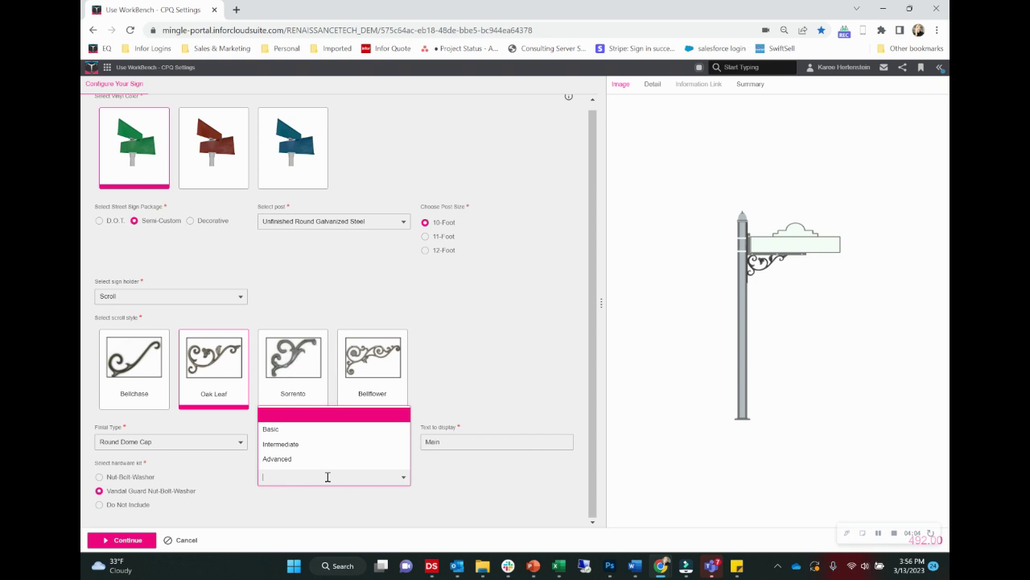
pyautogui.click(299, 434)
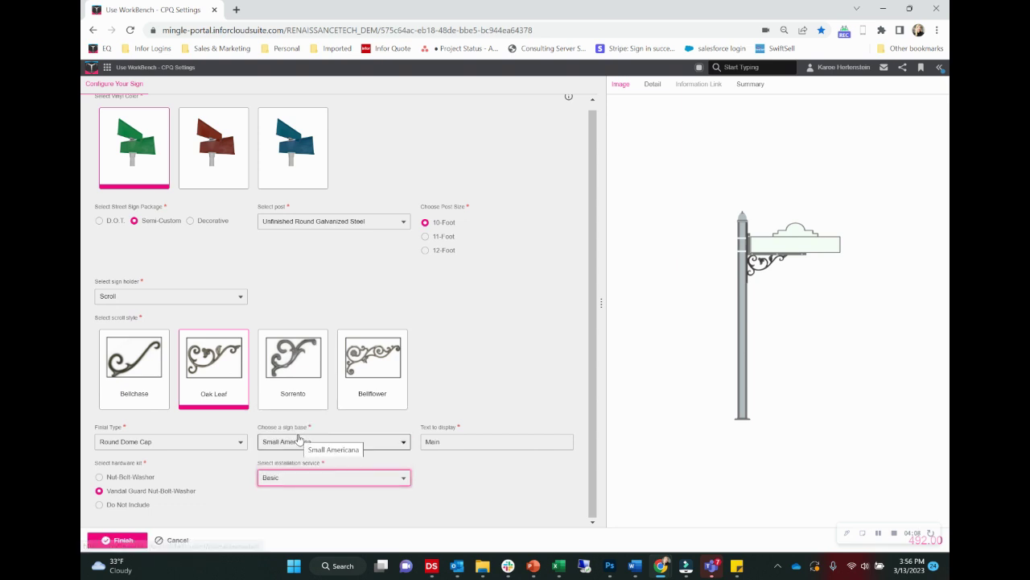